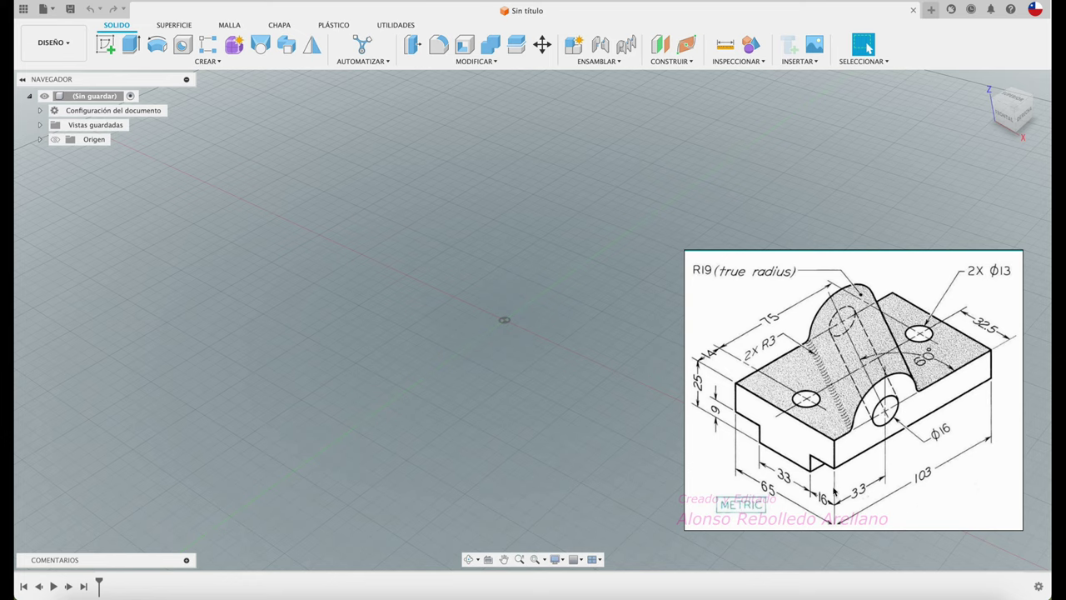
Step: Show the origin and start a sketch on the front vertical plane with a rectangle from the origin
left_click_drag(692, 497, 783, 434)
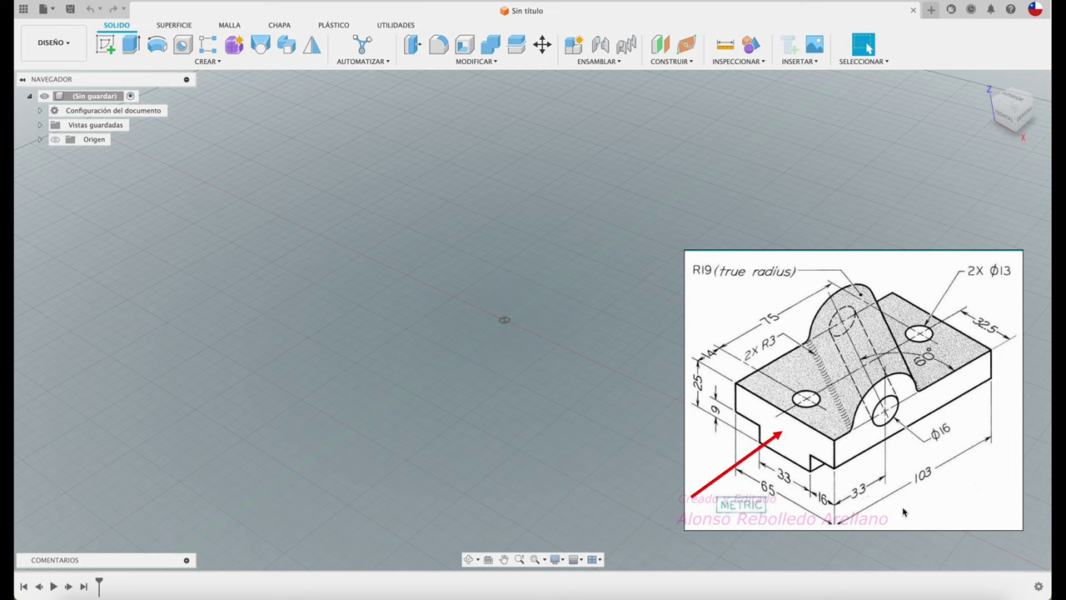
left_click_drag(835, 470, 993, 377)
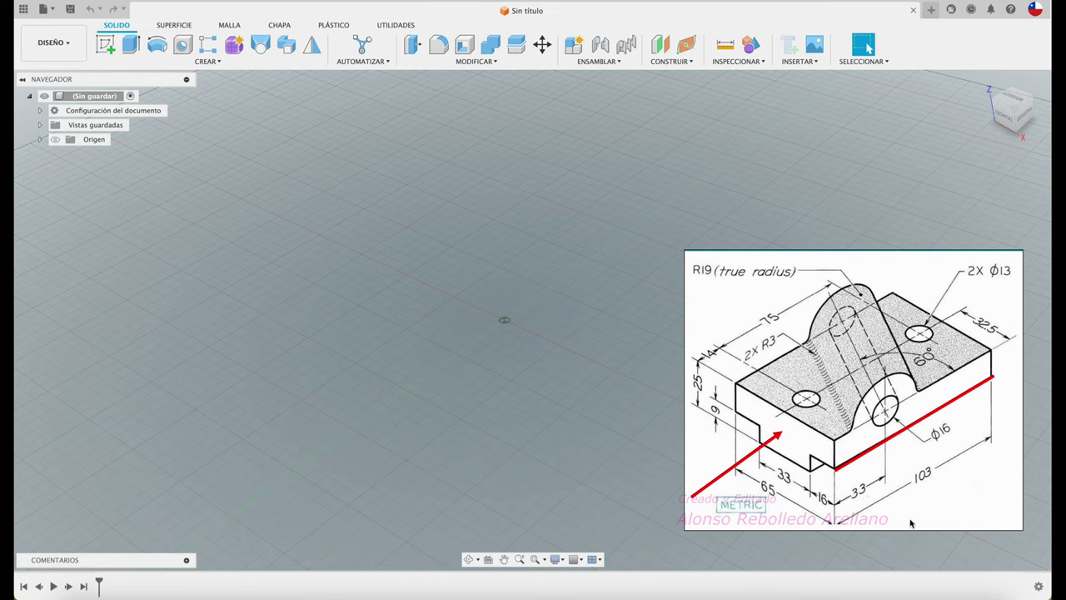
left_click_drag(917, 270, 875, 379)
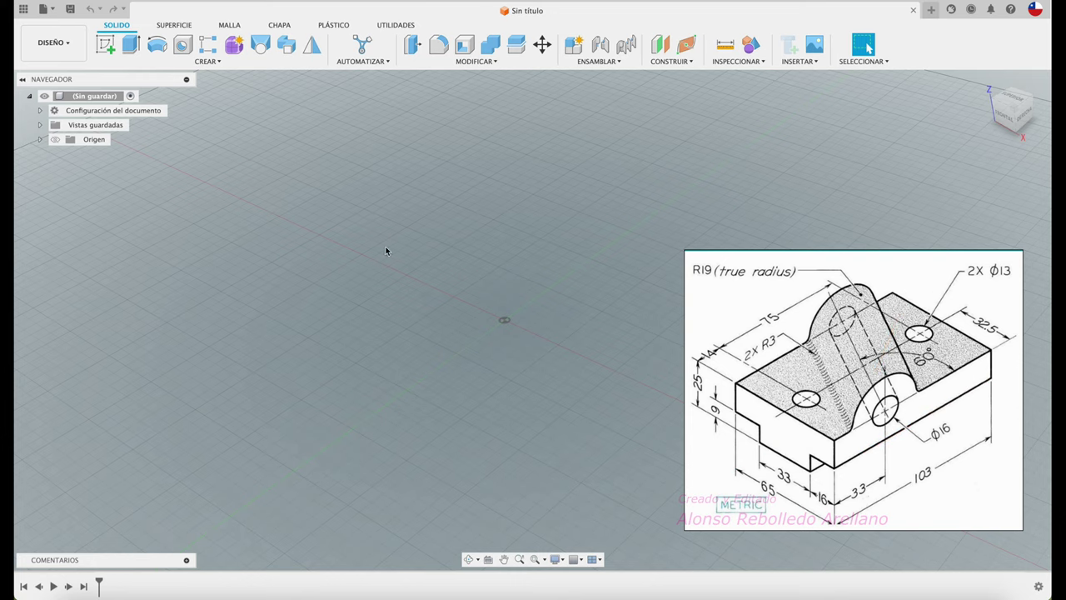
left_click(55, 140)
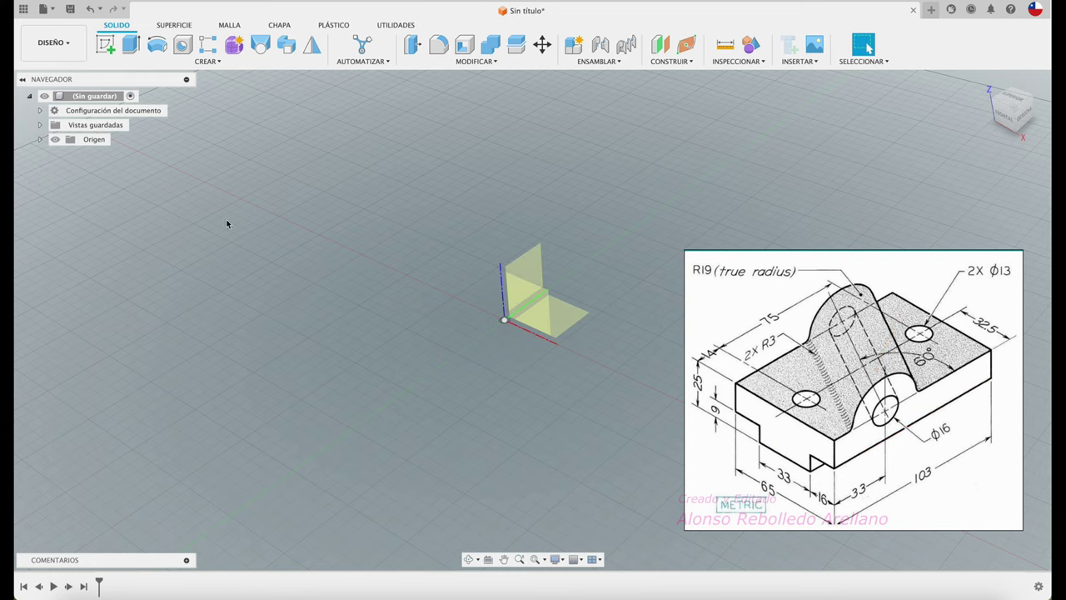
left_click(105, 44)
left_click(542, 311)
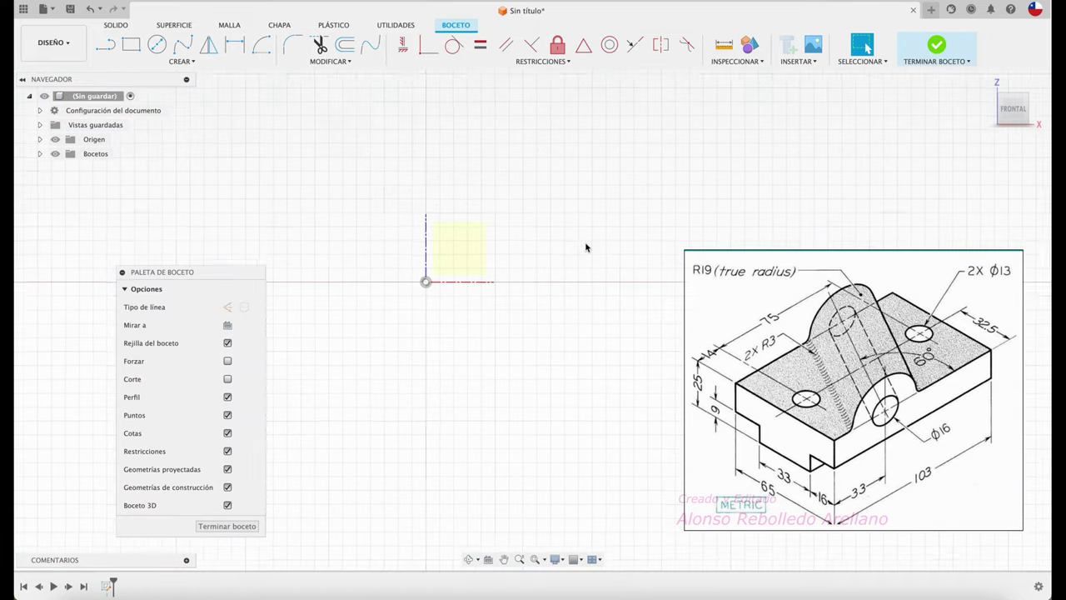
left_click(131, 44)
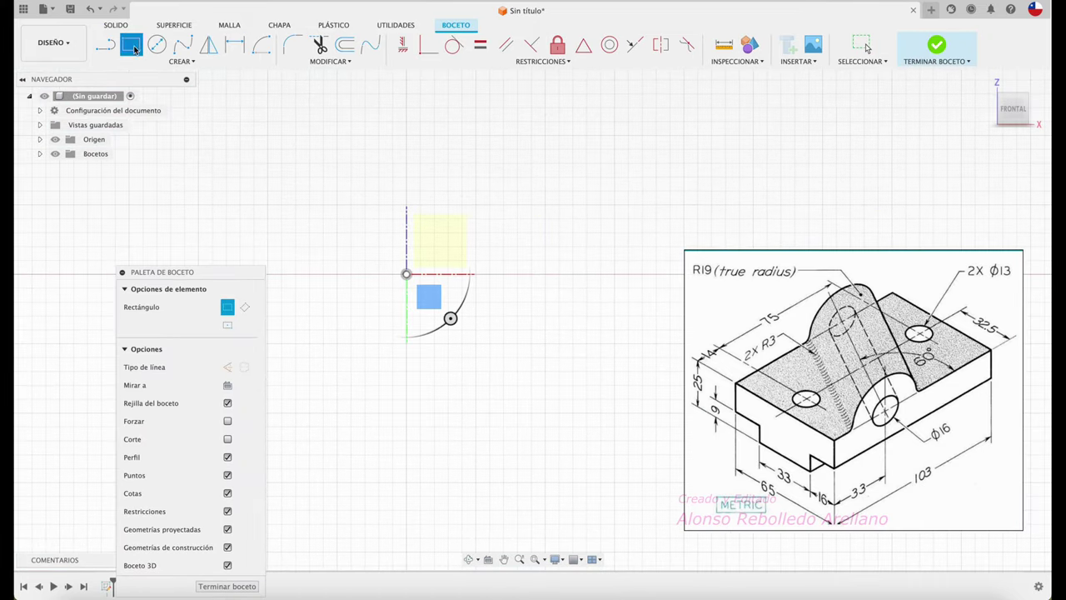
left_click(406, 275)
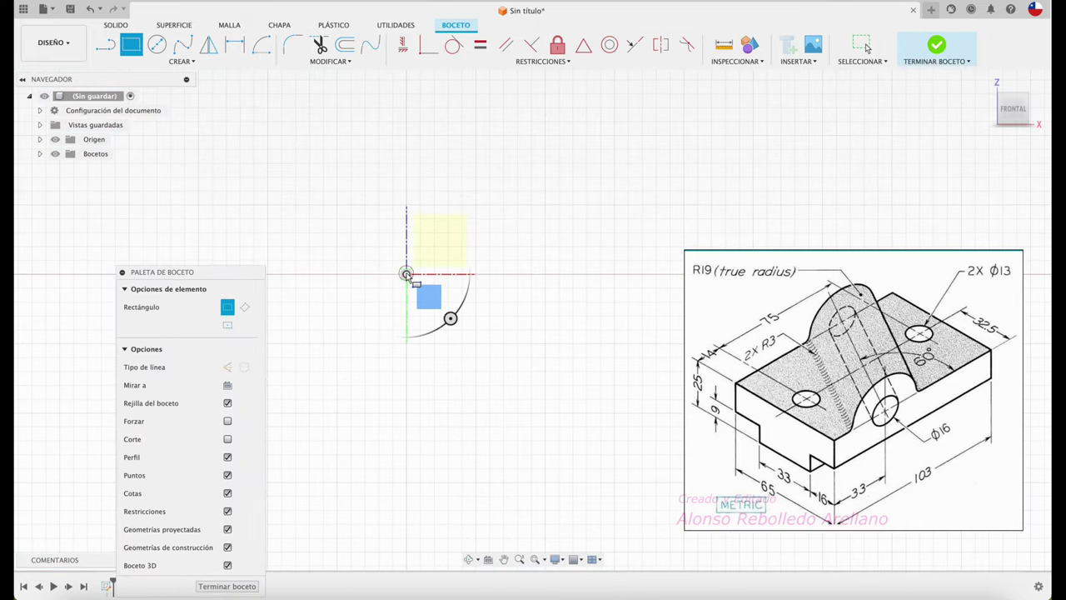
left_click(662, 190)
key("Escape")
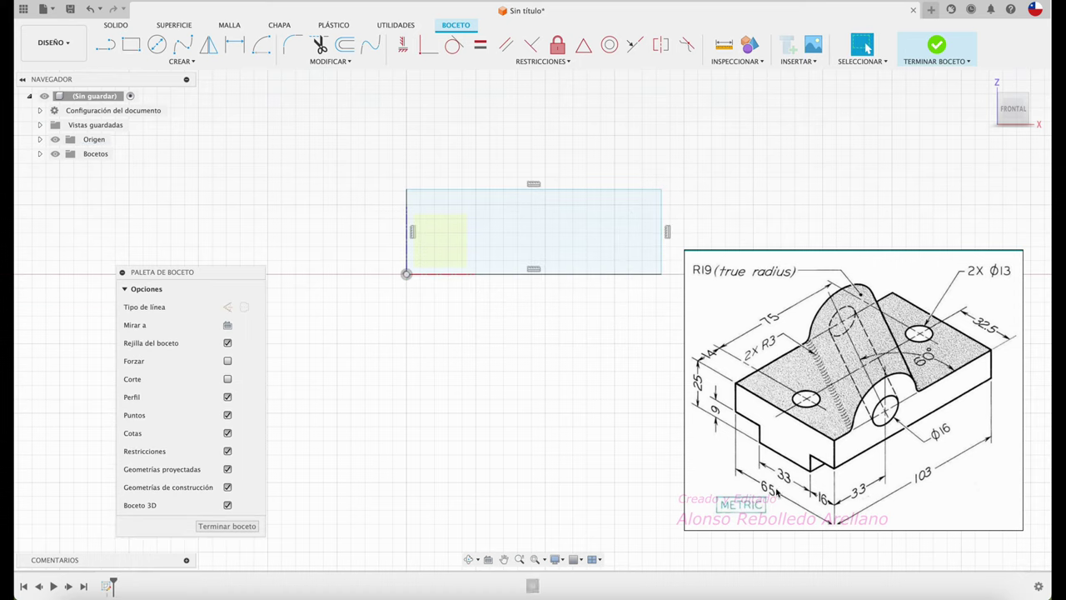
Step: Dimension the rectangle 65 mm wide and 25 mm tall
key("d")
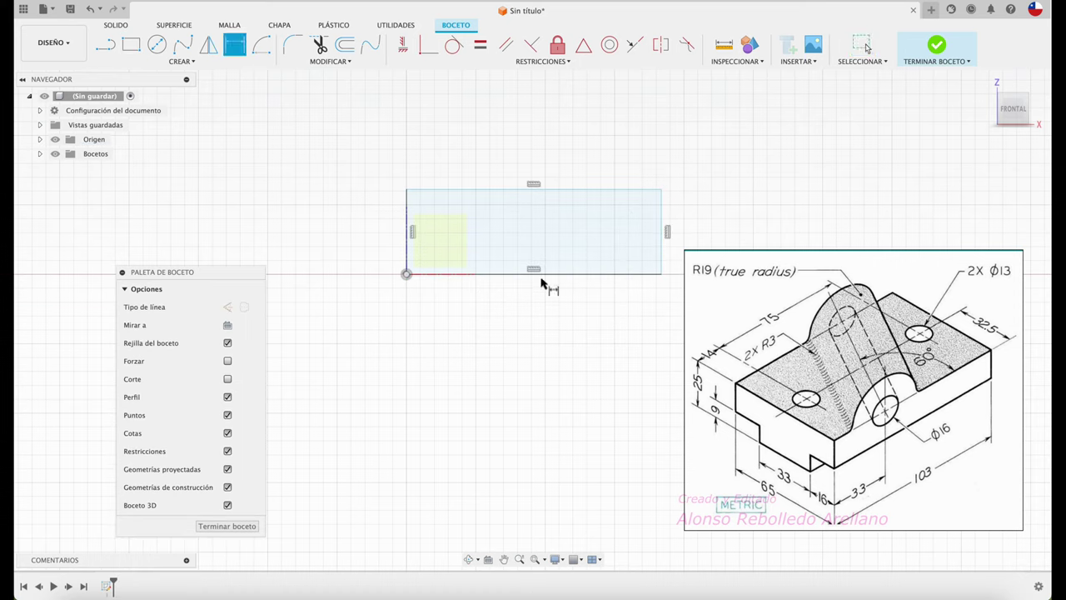
left_click(544, 275)
left_click(564, 364)
type("65")
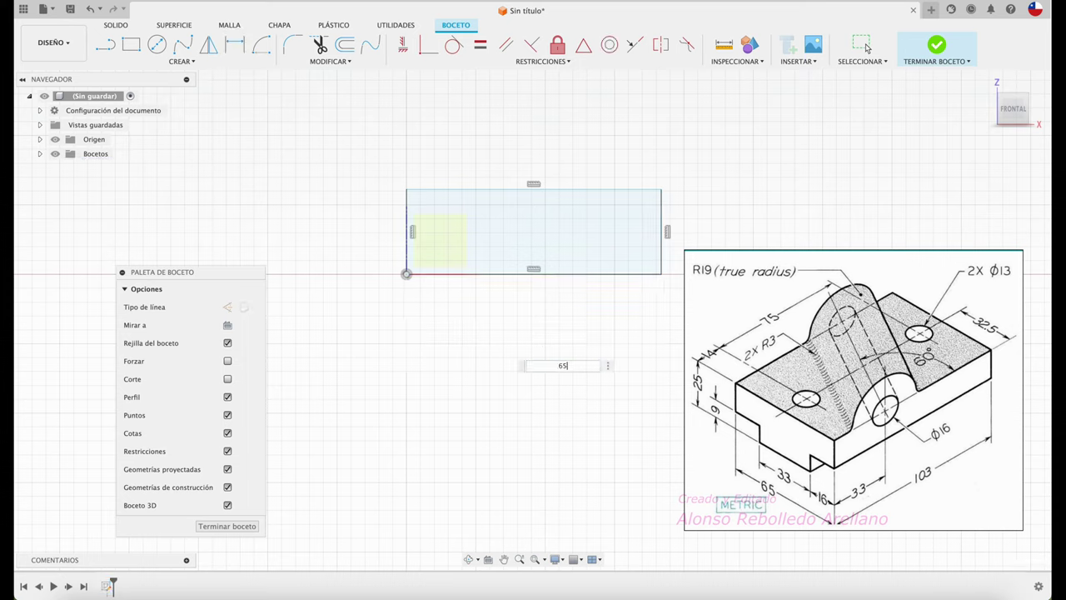
key("Return")
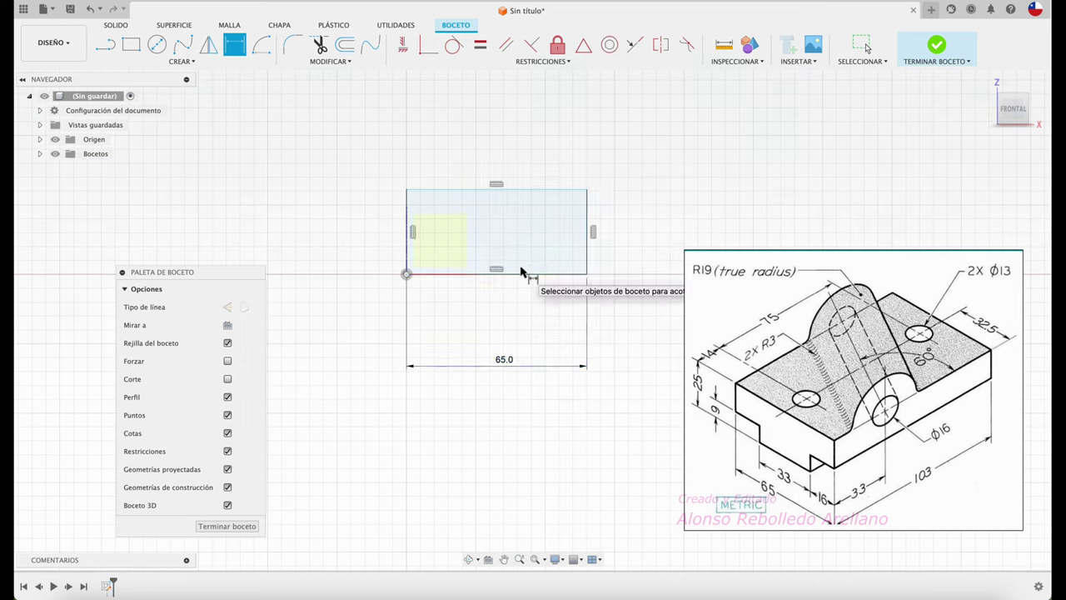
left_click(409, 226)
left_click(353, 231)
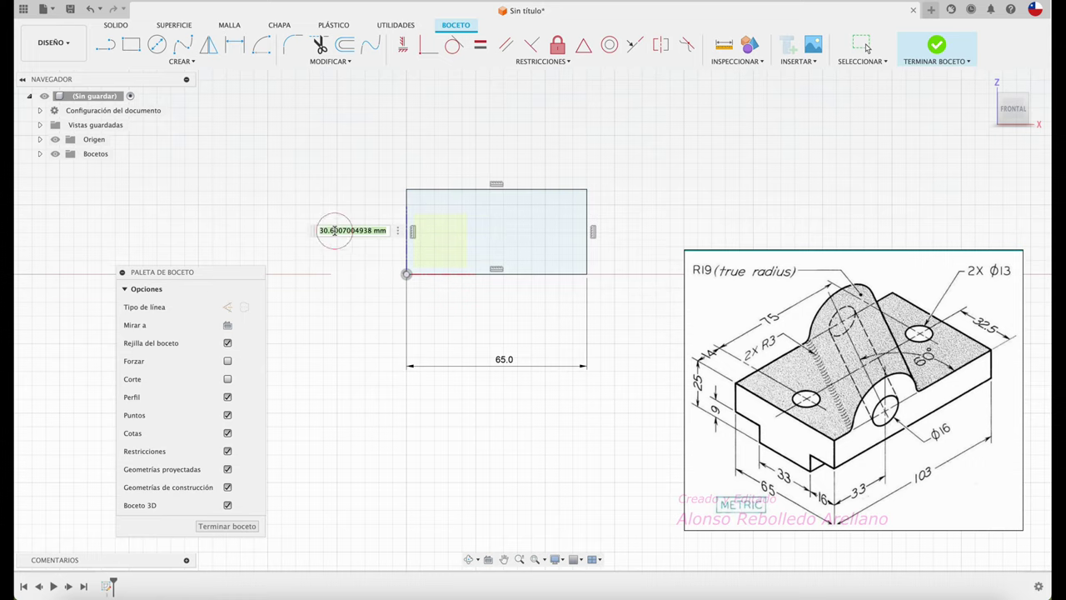
type("25")
key("Return")
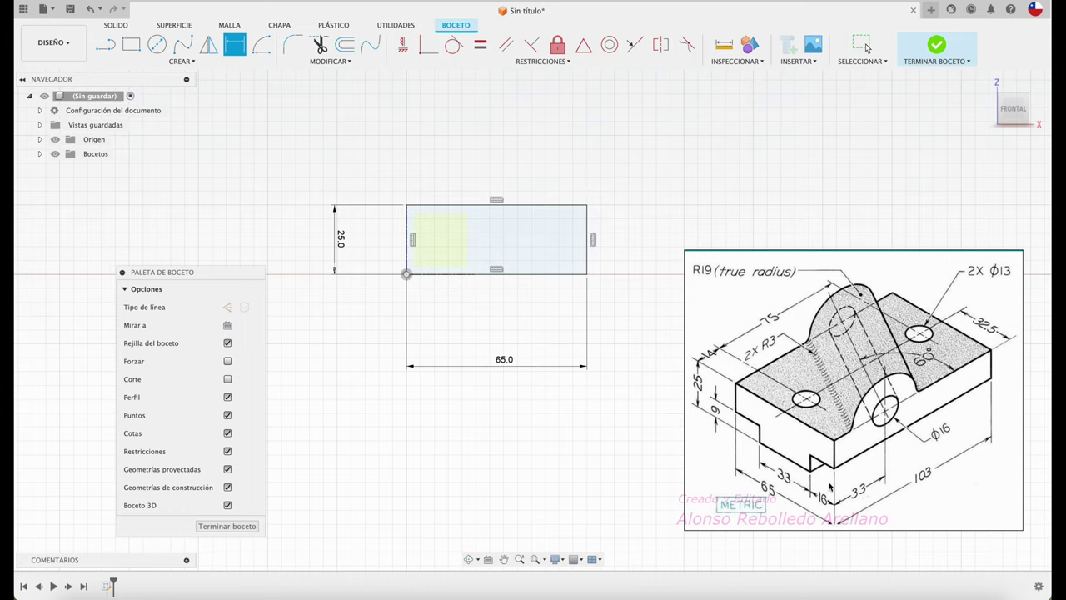
Step: Draw a vertical line through the rectangle's bottom midpoint and make it construction geometry
left_click(112, 50)
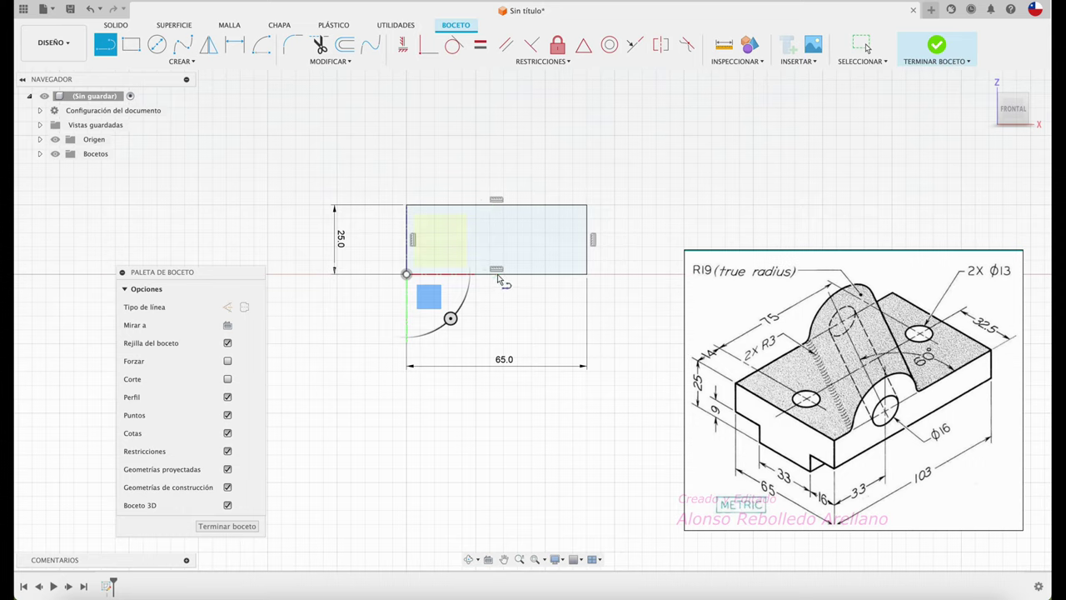
left_click(497, 310)
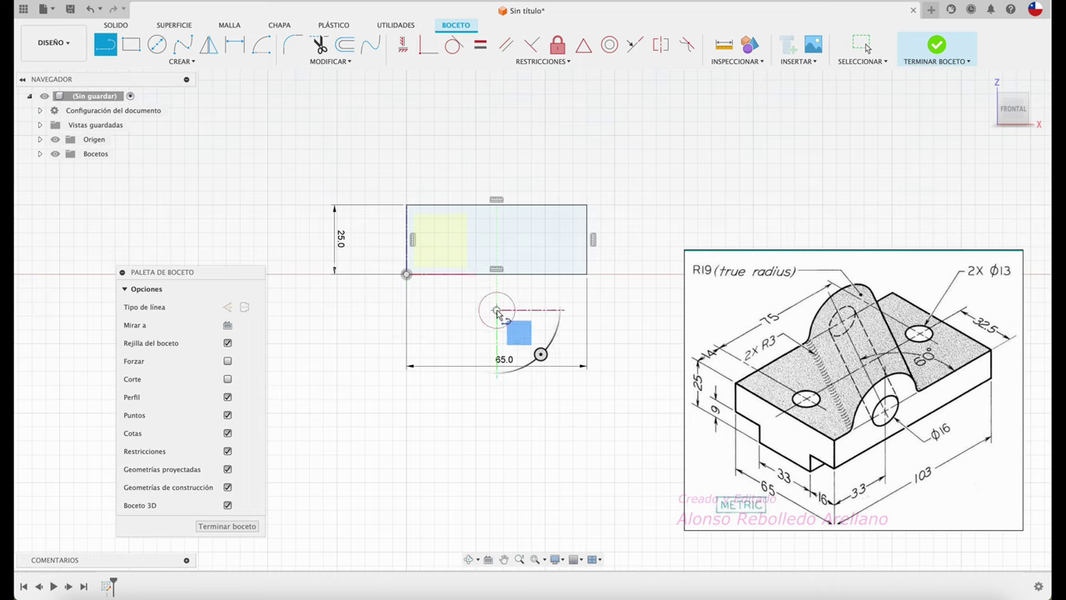
left_click(497, 155)
key("Escape")
left_click(496, 179)
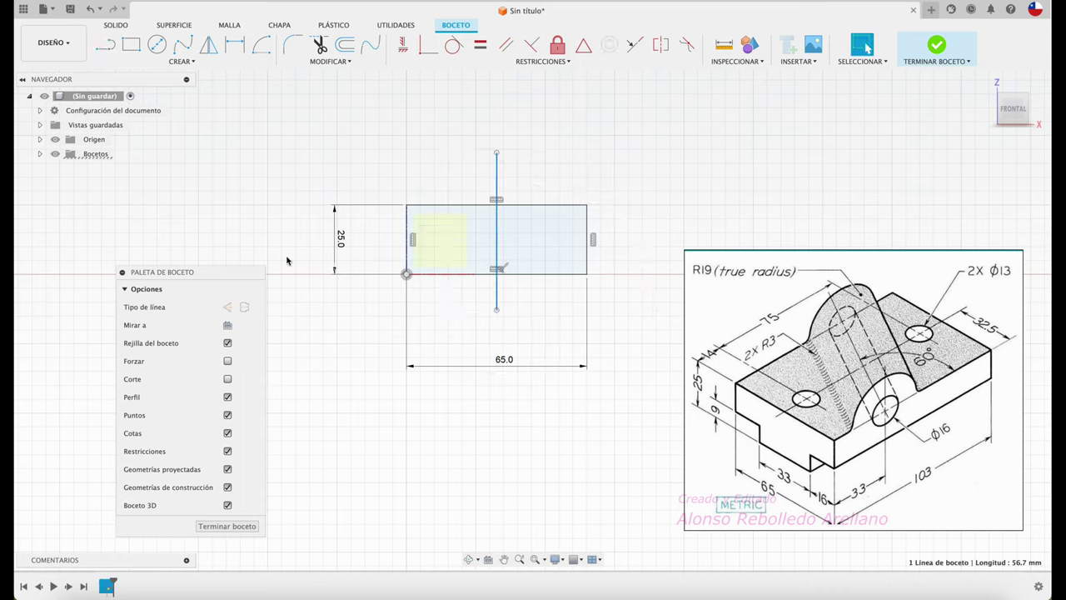
left_click(244, 307)
left_click(536, 327)
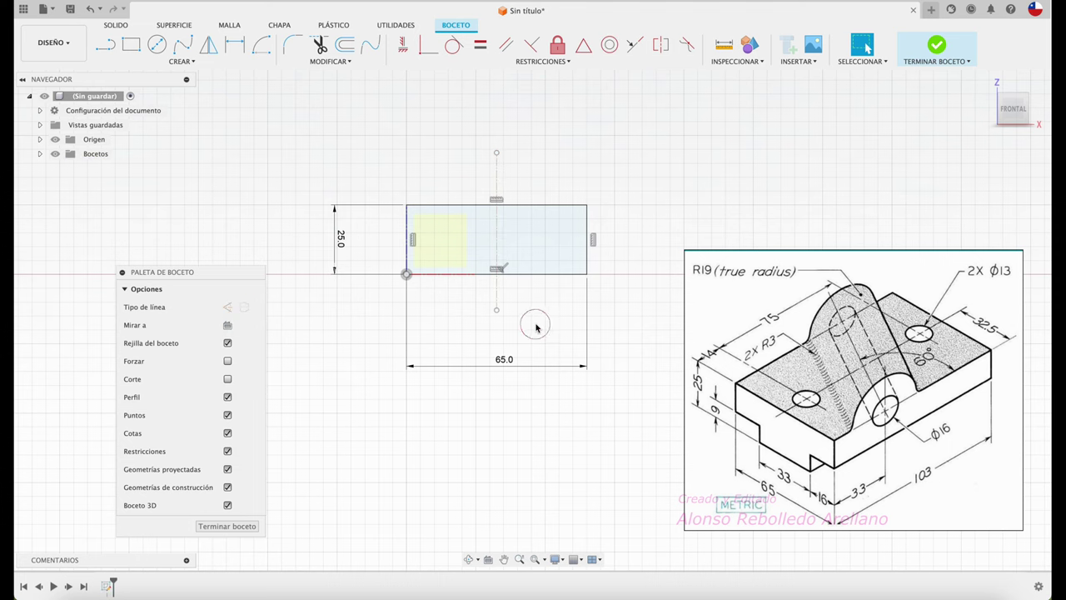
scroll(536, 327, "up", 3)
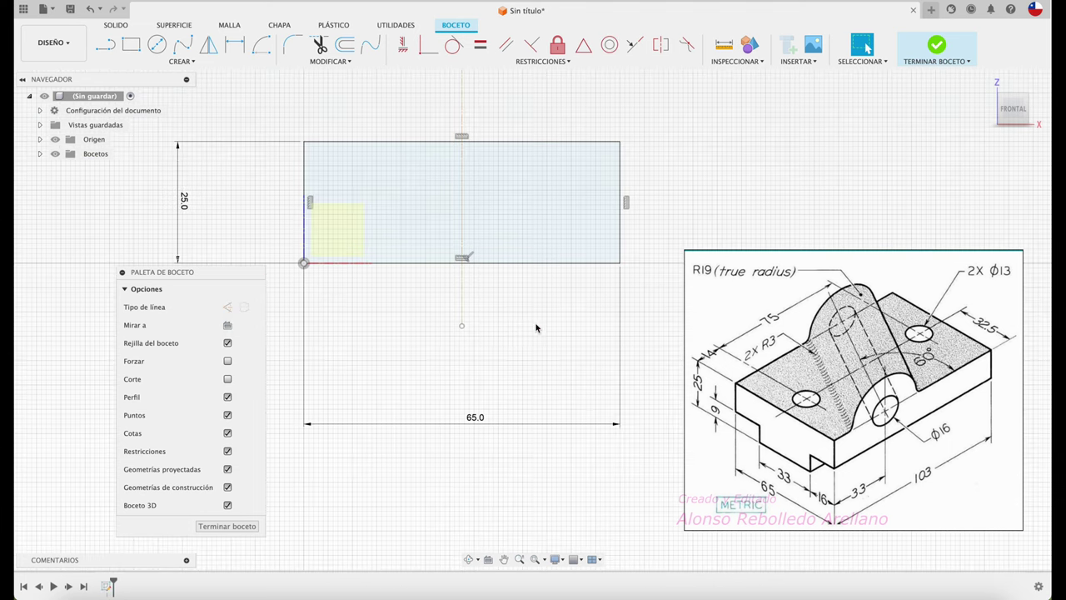
left_click_drag(242, 273, 156, 260)
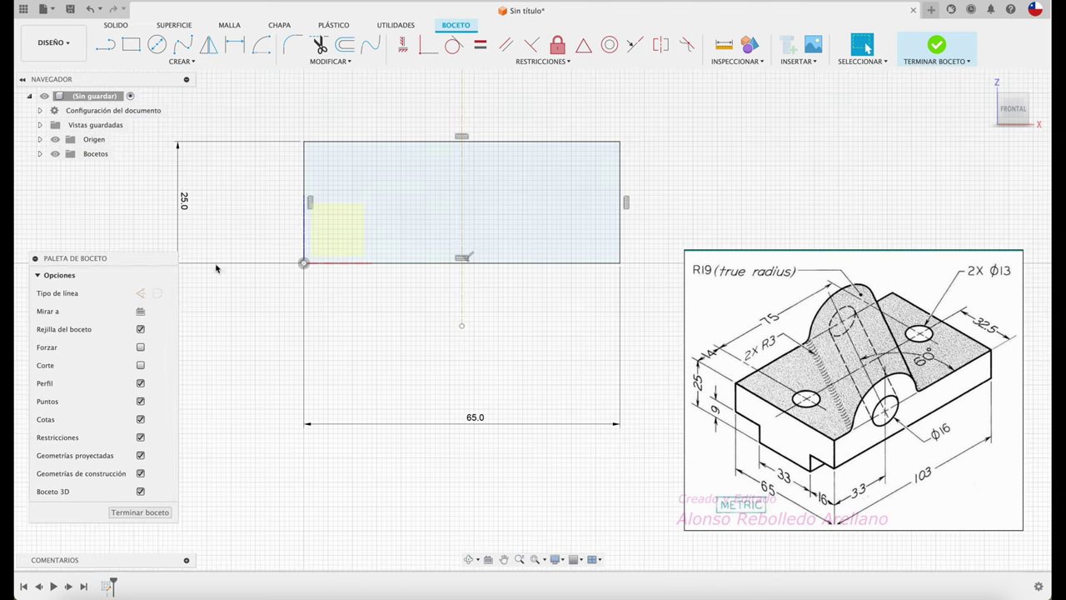
middle_click_drag(523, 277, 530, 291)
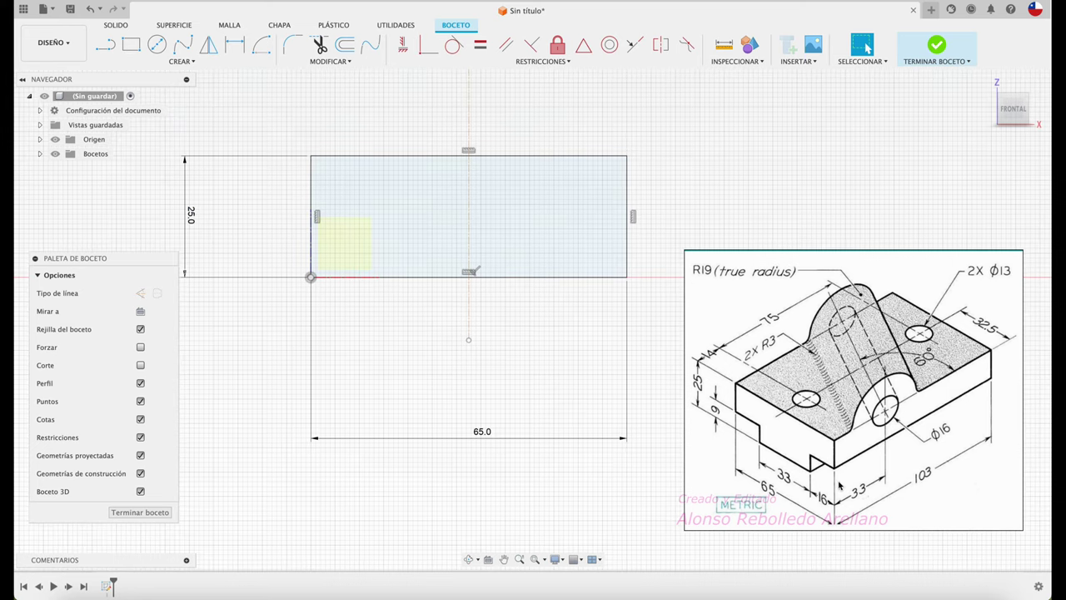
left_click(131, 44)
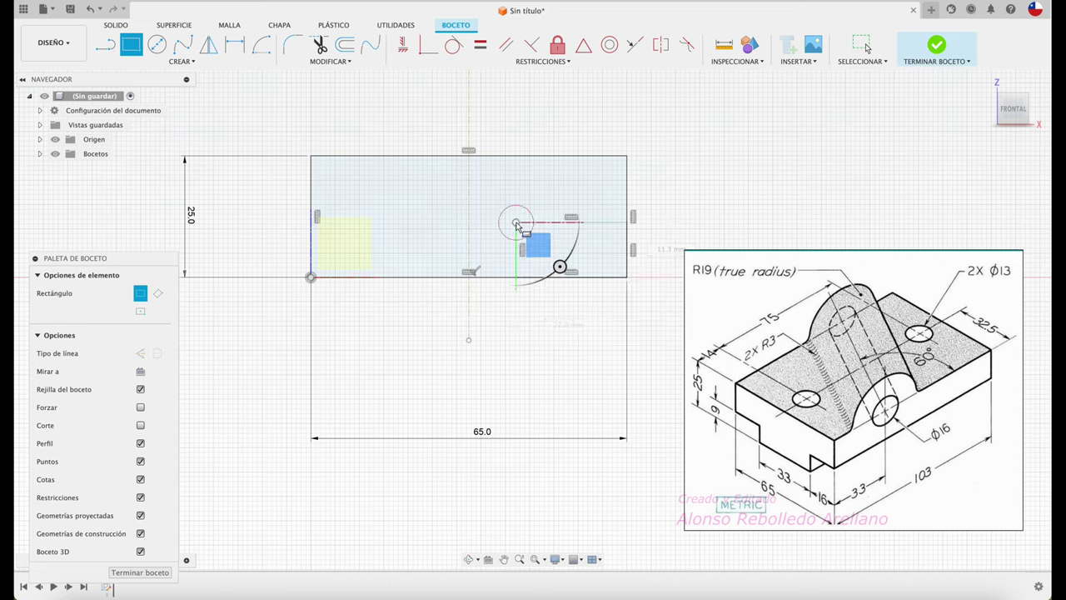
Step: Dimension the bottom-right notch rectangle 9 mm high and 16 mm wide
key("Escape")
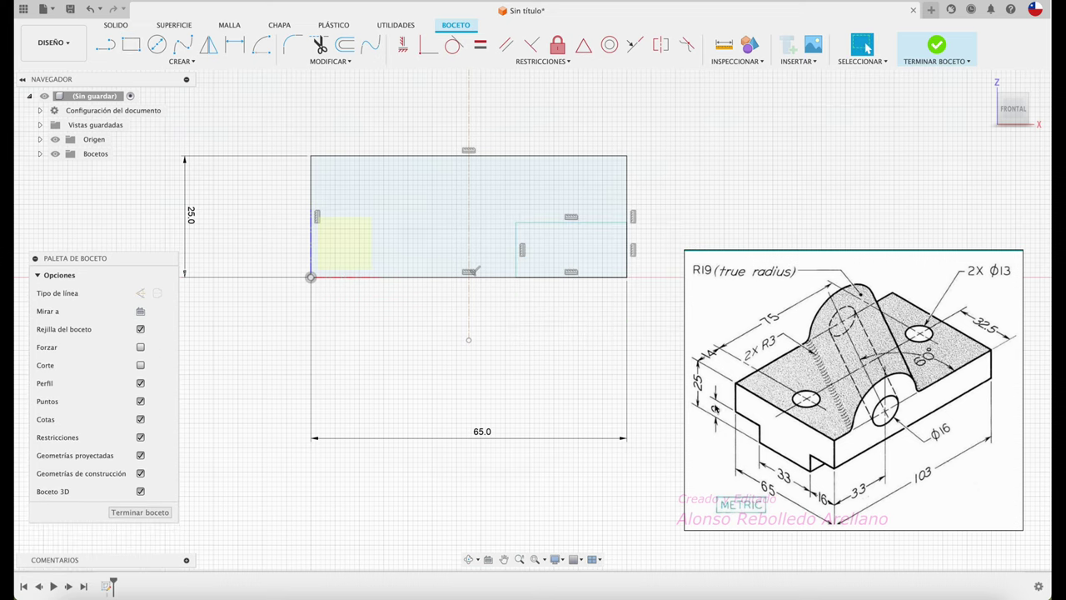
key("d")
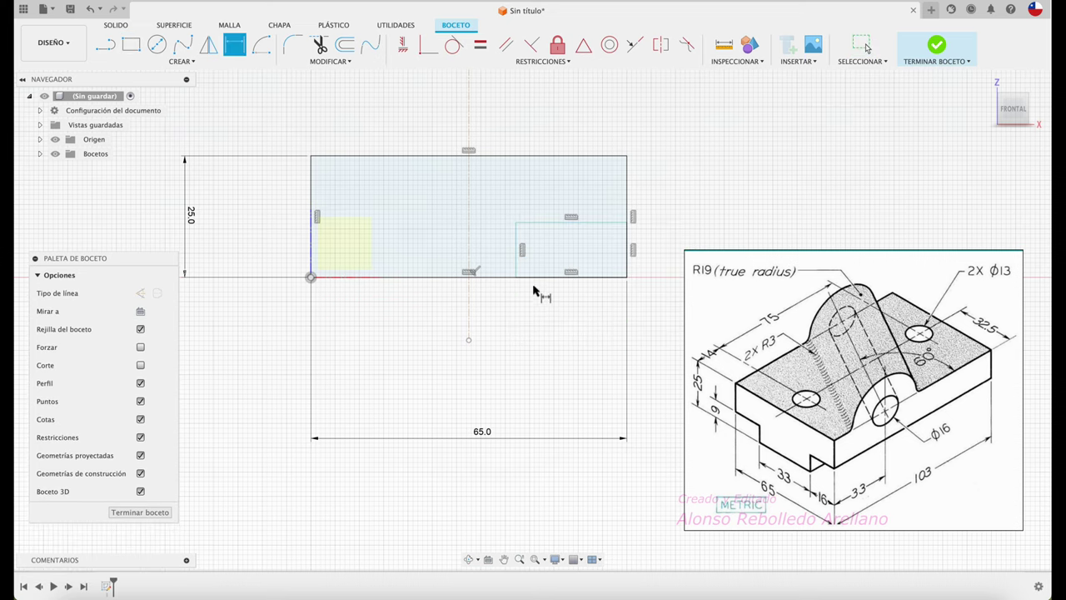
left_click(516, 267)
left_click(638, 250)
type("9")
key("Return")
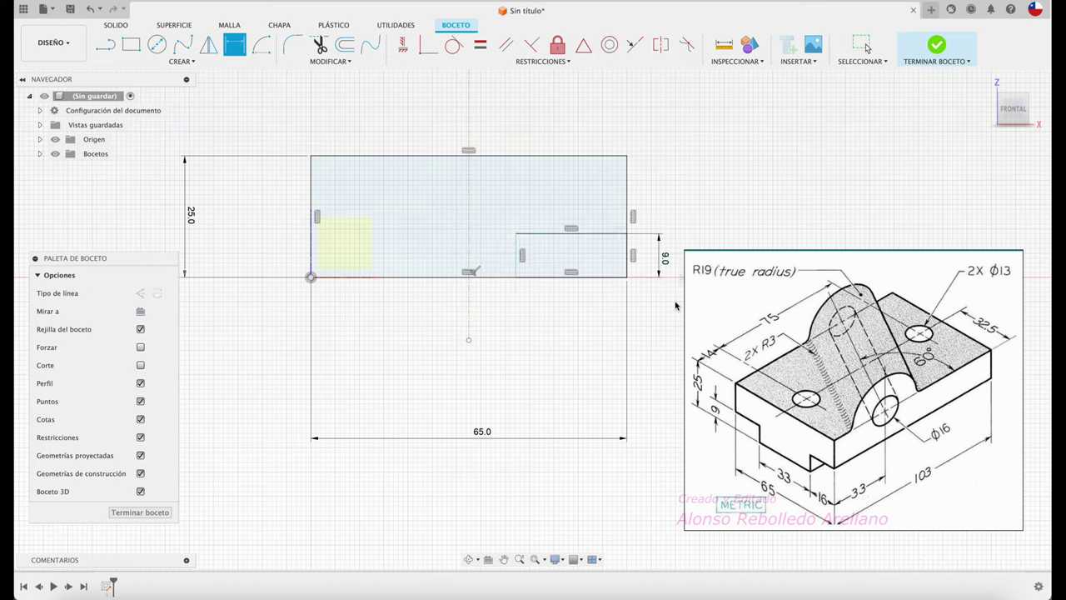
left_click(600, 234)
key("Escape")
left_click(574, 356)
type("16")
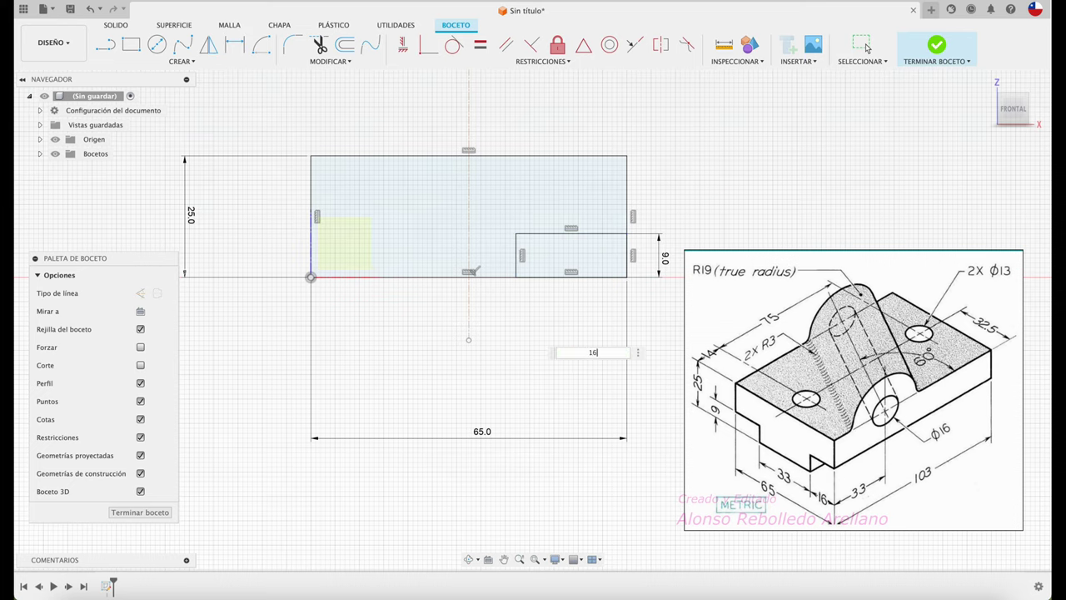
key("Return")
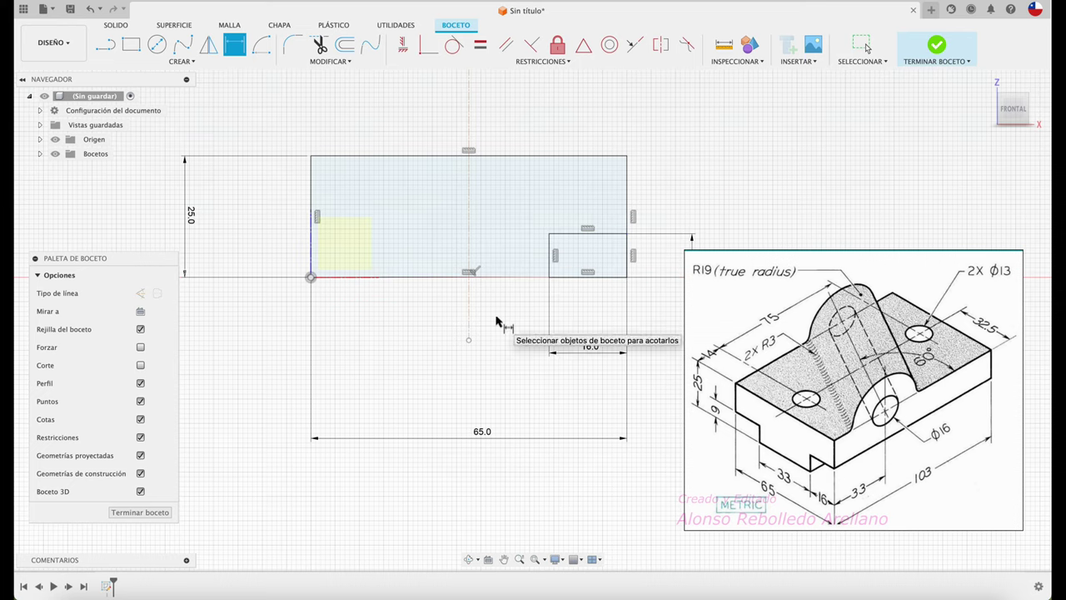
key("Escape")
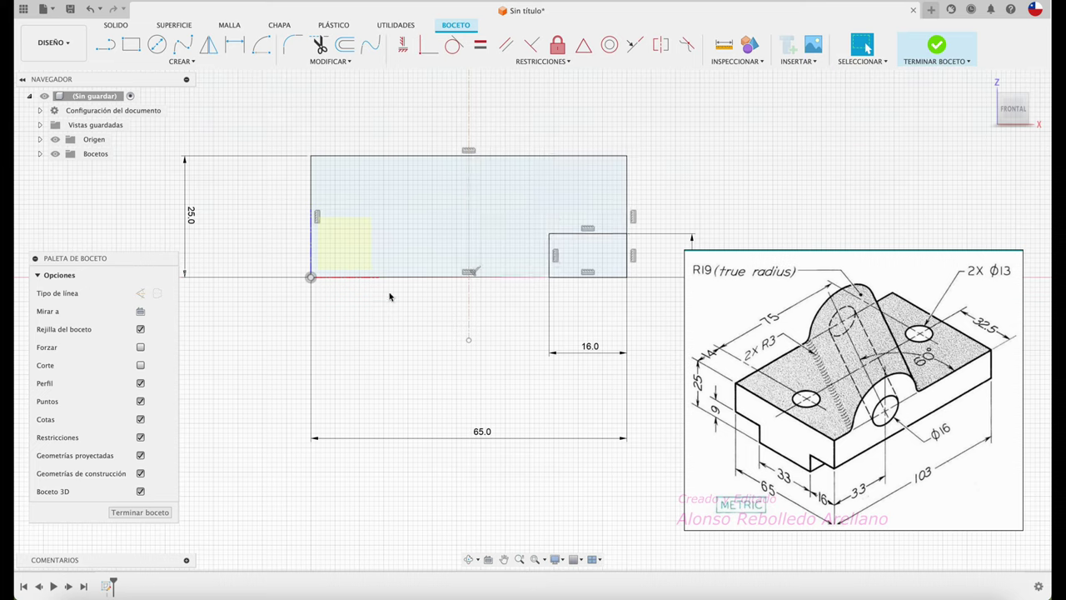
Step: Mirror the notch rectangle across the vertical construction line
left_click(209, 44)
left_click_drag(518, 309, 646, 218)
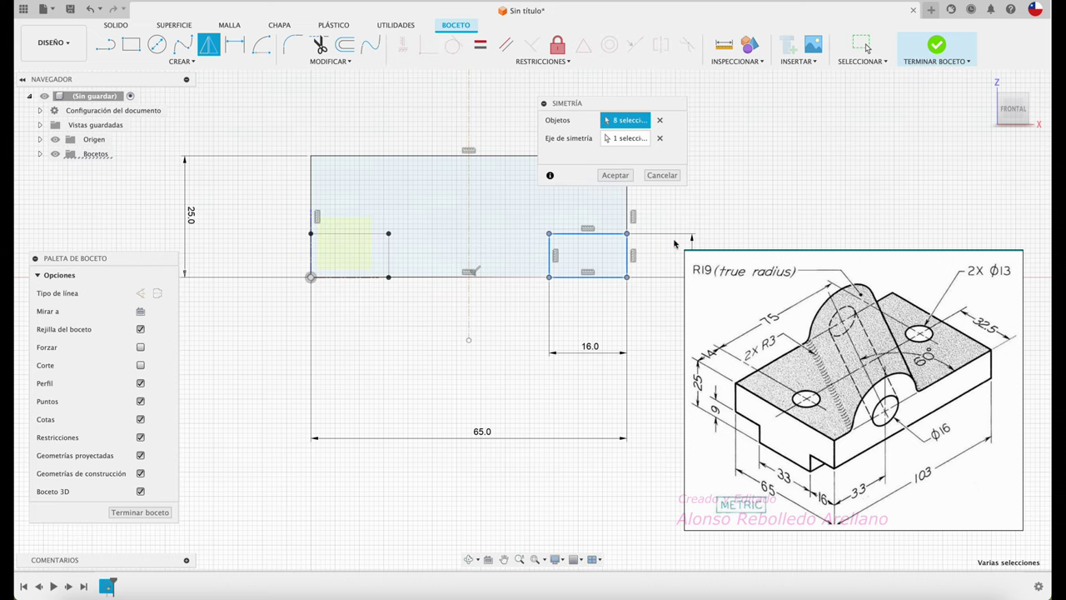
left_click(469, 131)
left_click(615, 175)
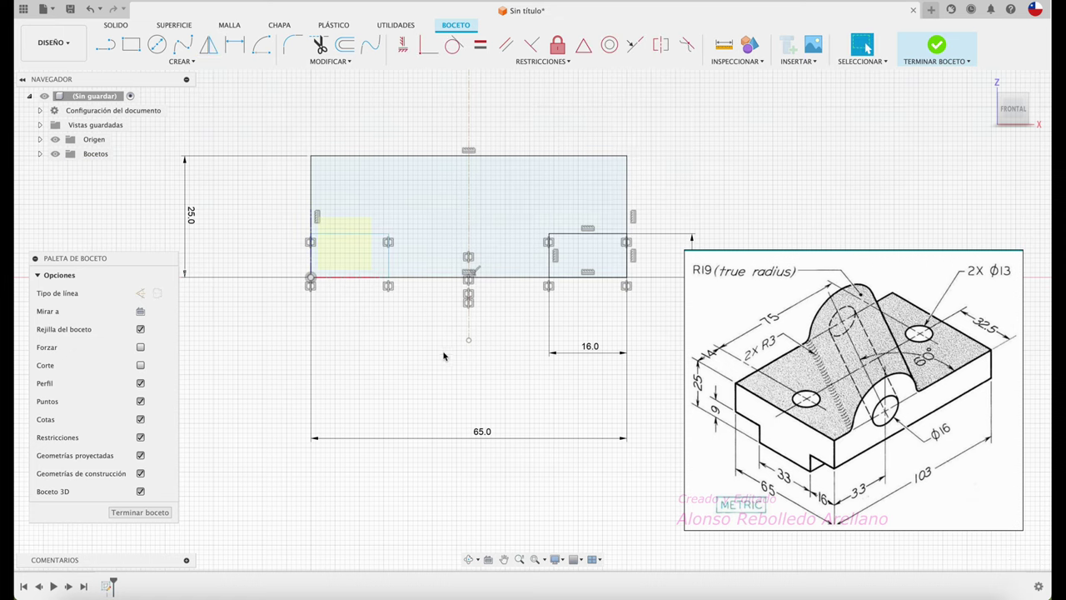
Step: Trim the overlapping segments into one notched outline and finish the sketch
key("t")
left_click(600, 277)
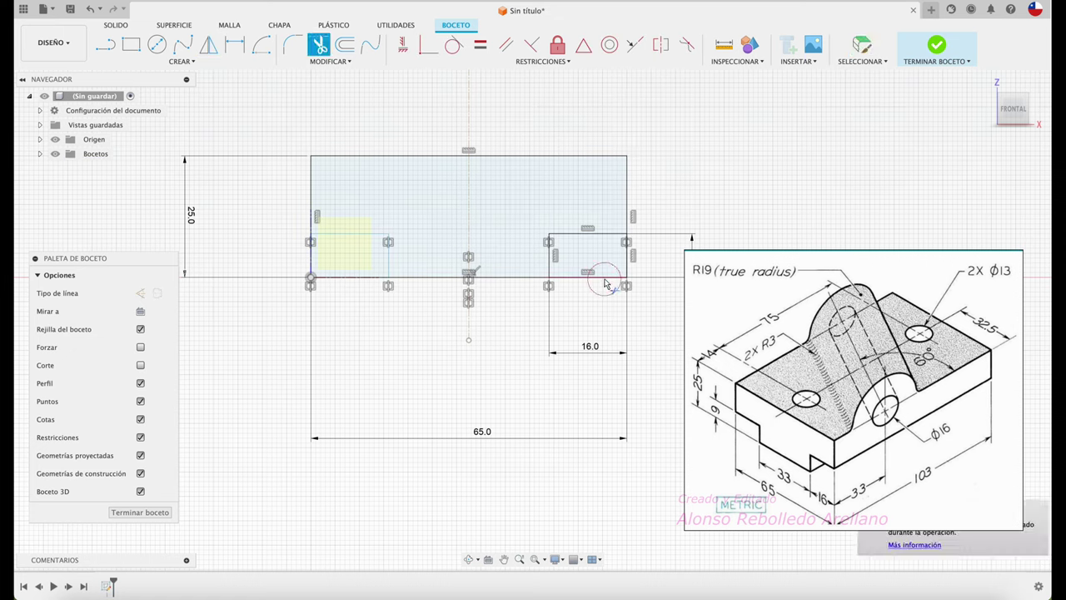
left_click(628, 265)
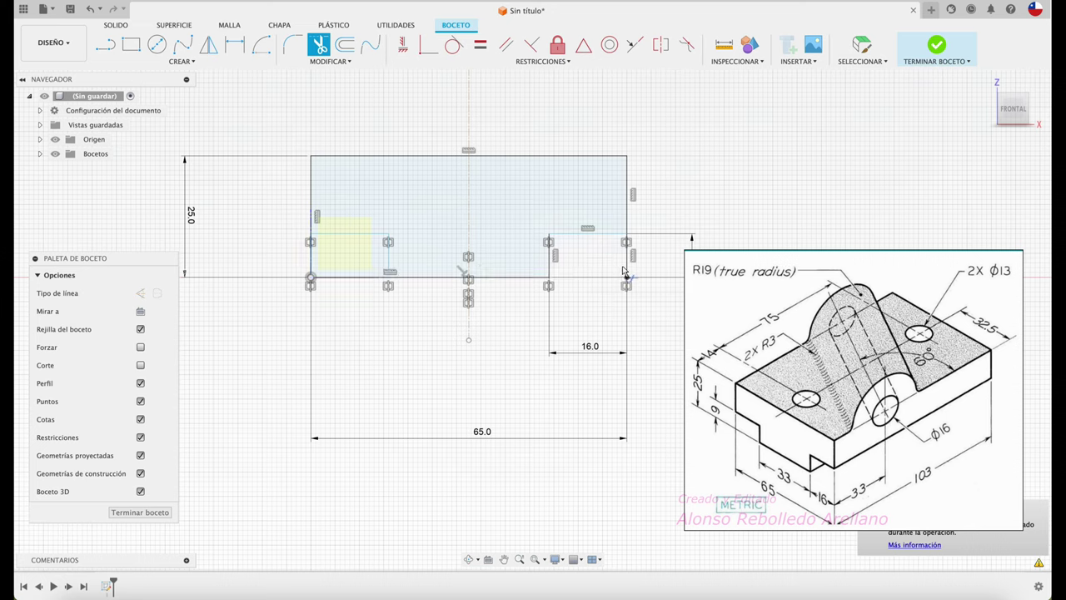
left_click(630, 265)
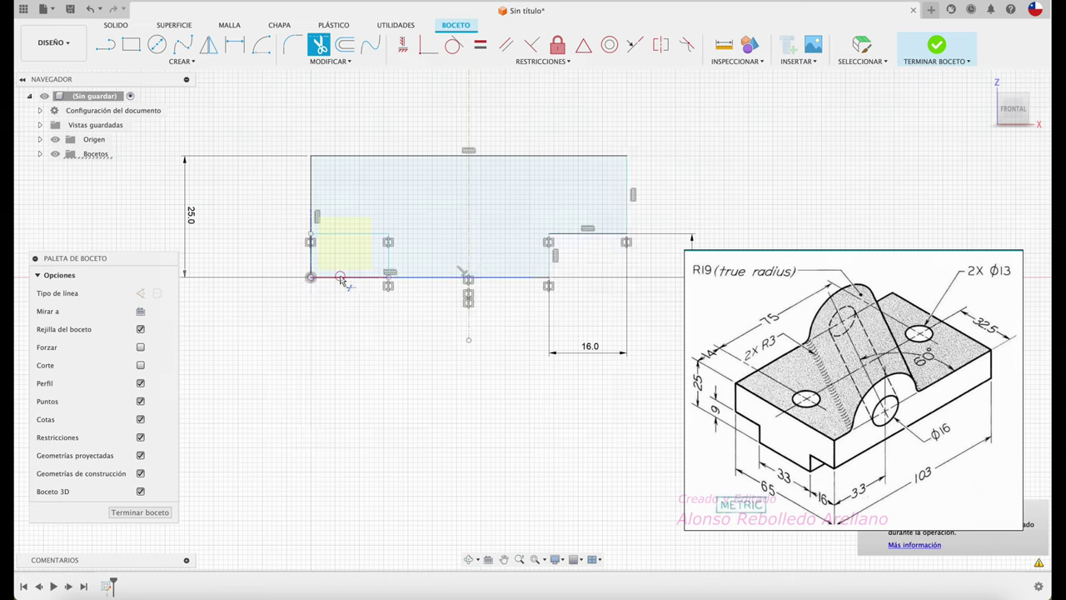
left_click(311, 235)
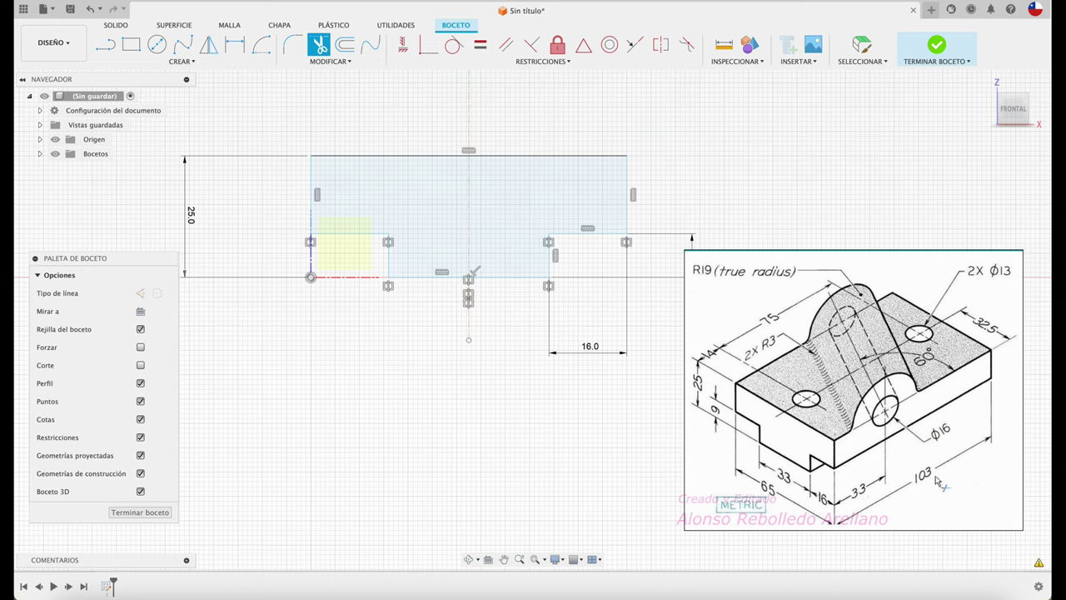
left_click(936, 44)
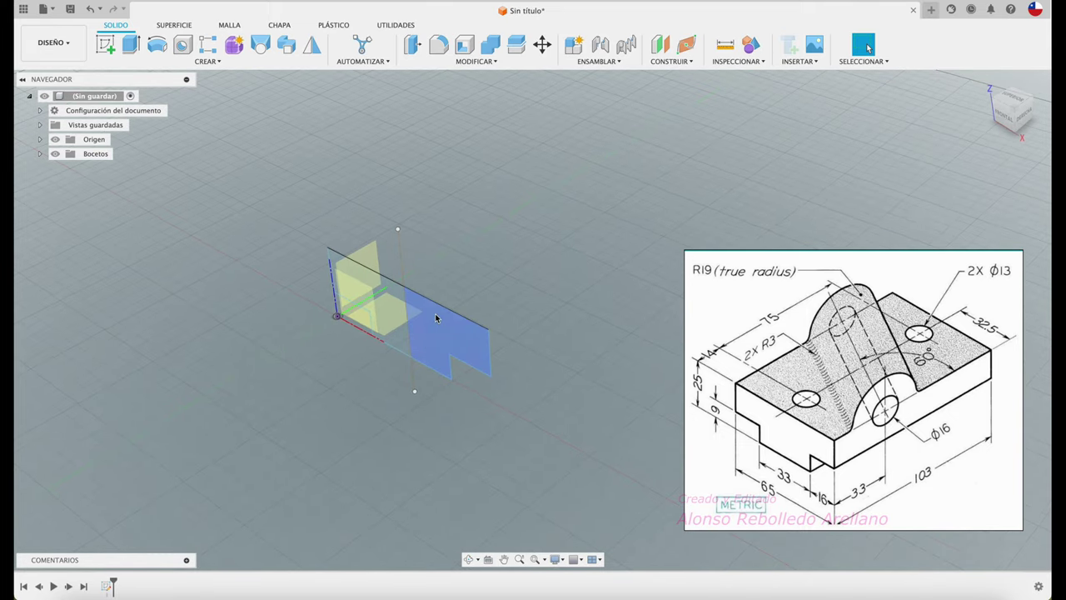
Step: Extrude both profiles of the notched outline 103 mm as a new solid body
key("e")
left_click(433, 357)
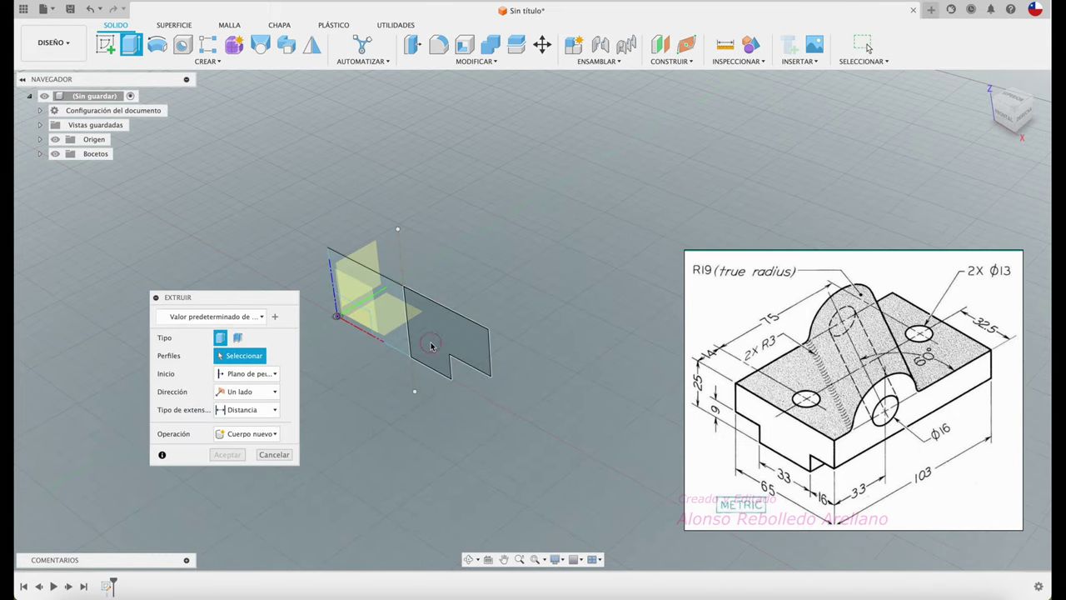
left_click(379, 321)
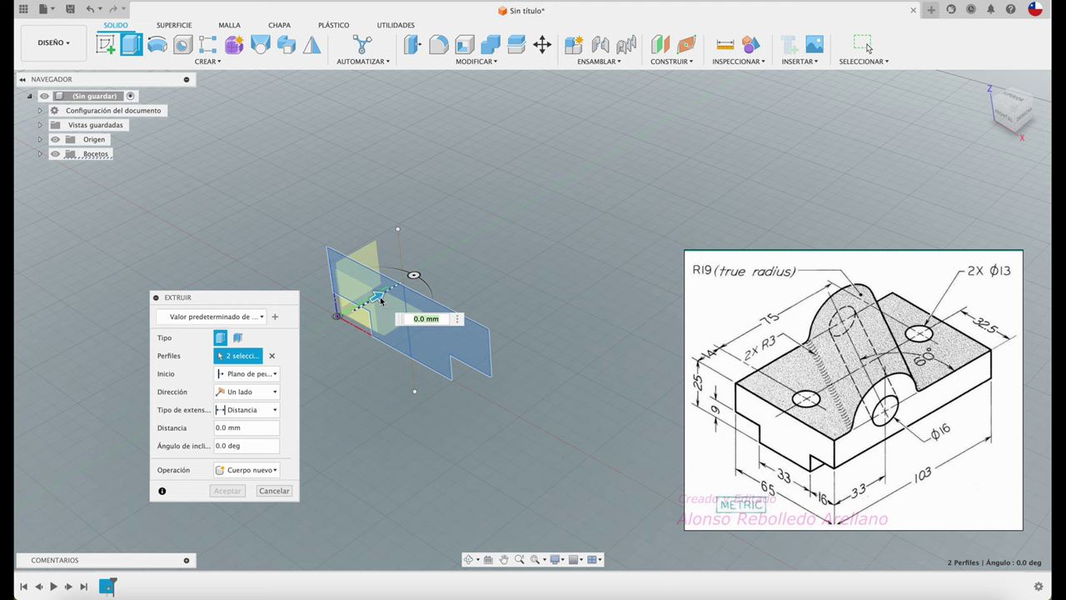
left_click_drag(377, 297, 517, 184)
type("1")
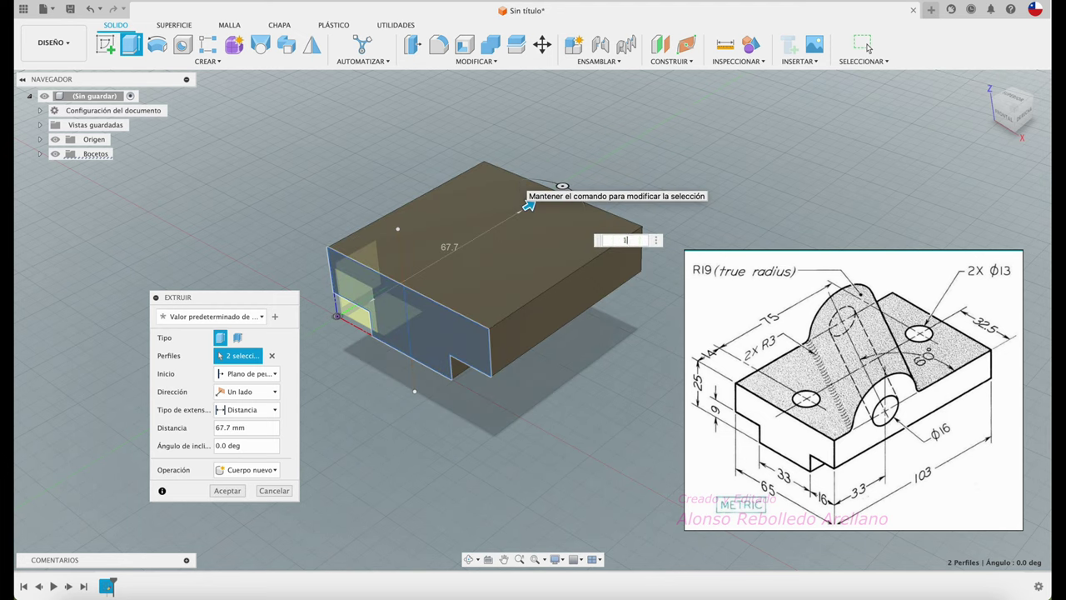
key("Return")
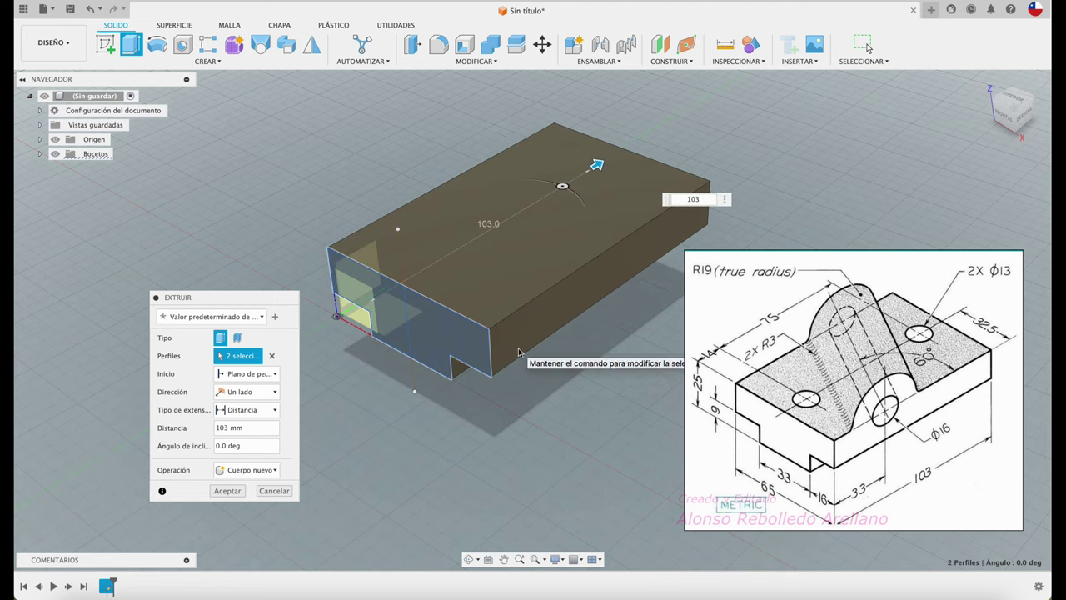
key("Return")
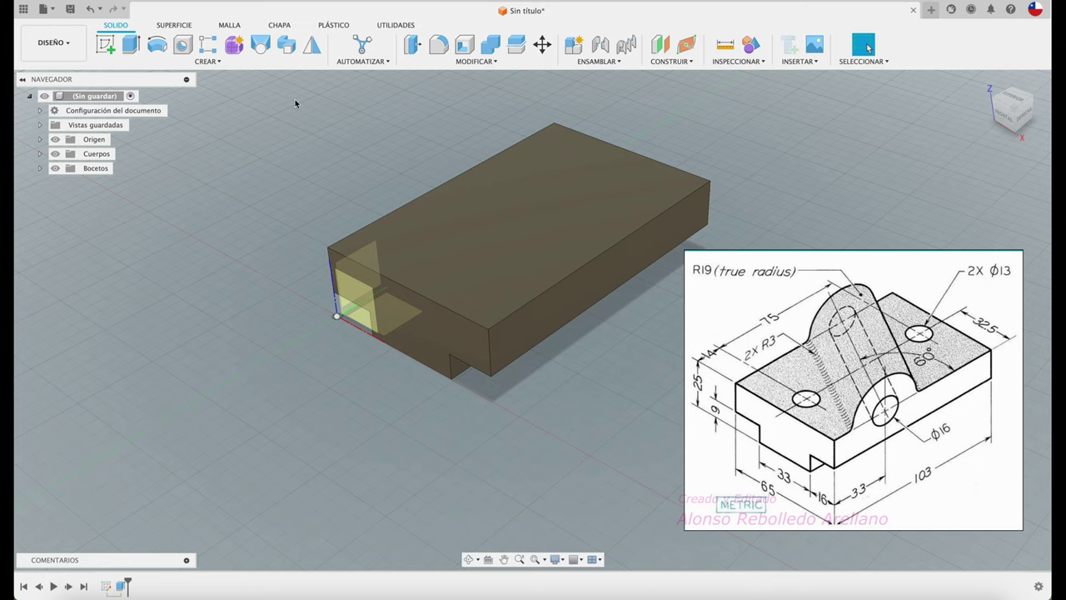
left_click(105, 44)
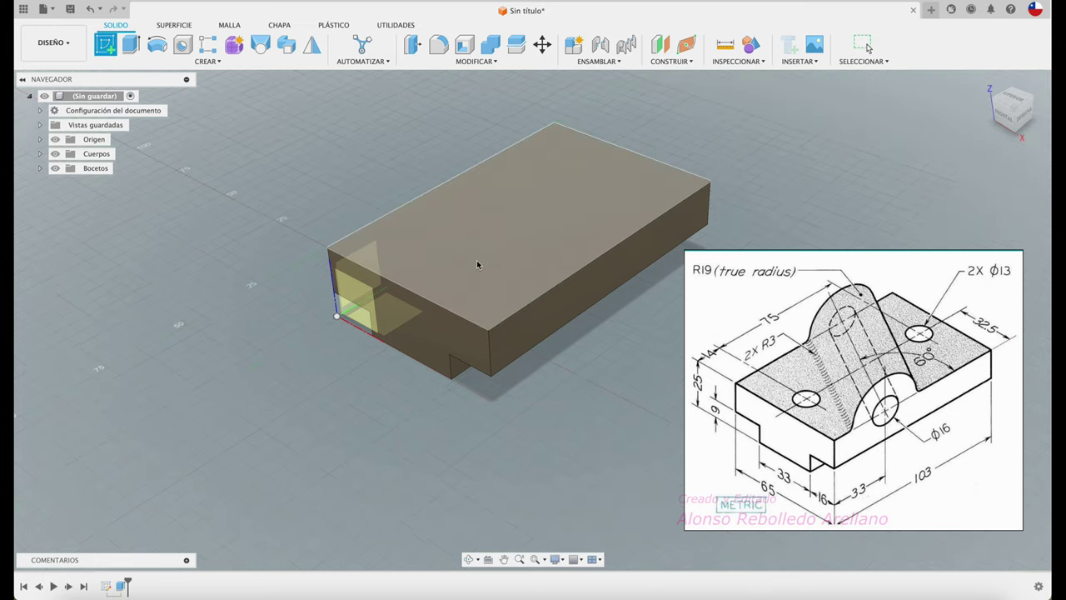
Step: Sketch a circle on the block's top face and set its diameter to 13 mm
left_click(478, 264)
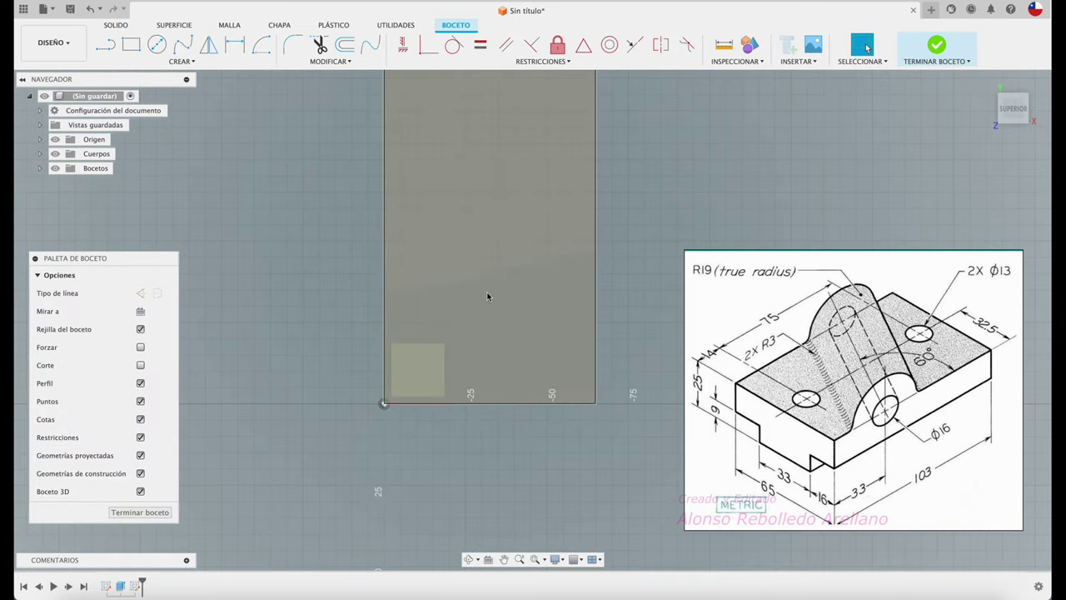
key("c")
left_click(486, 328)
left_click(477, 364)
key("Escape")
key("d")
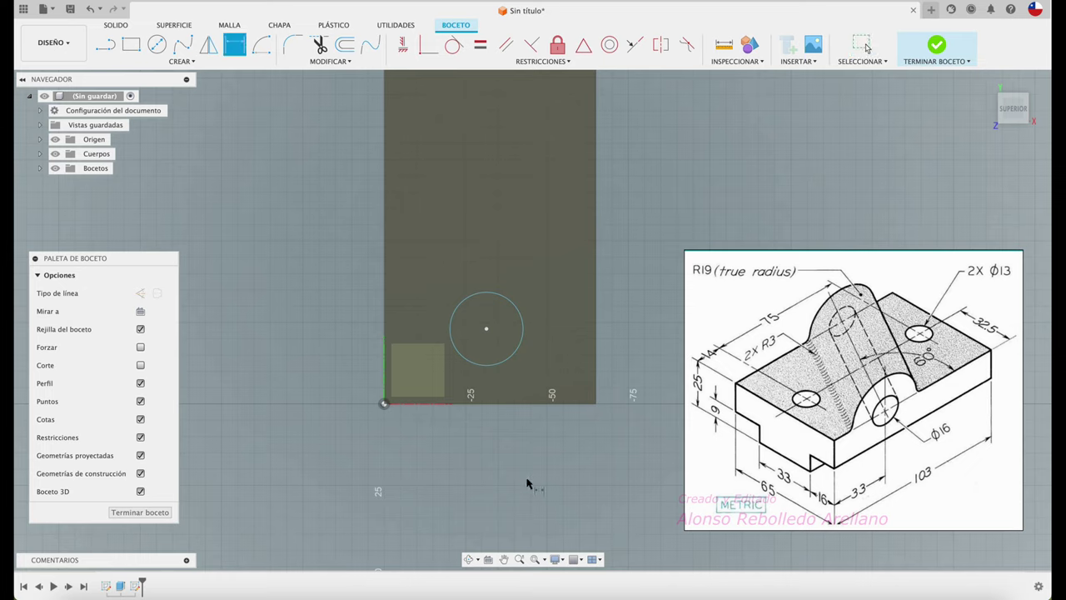
left_click(505, 364)
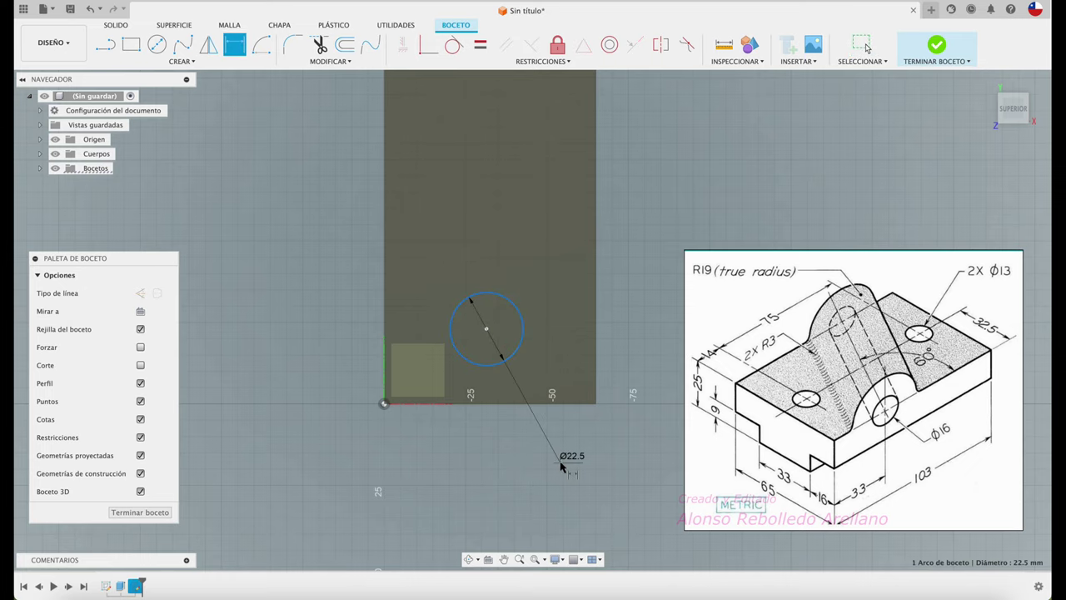
left_click(570, 454)
type("13")
key("Return")
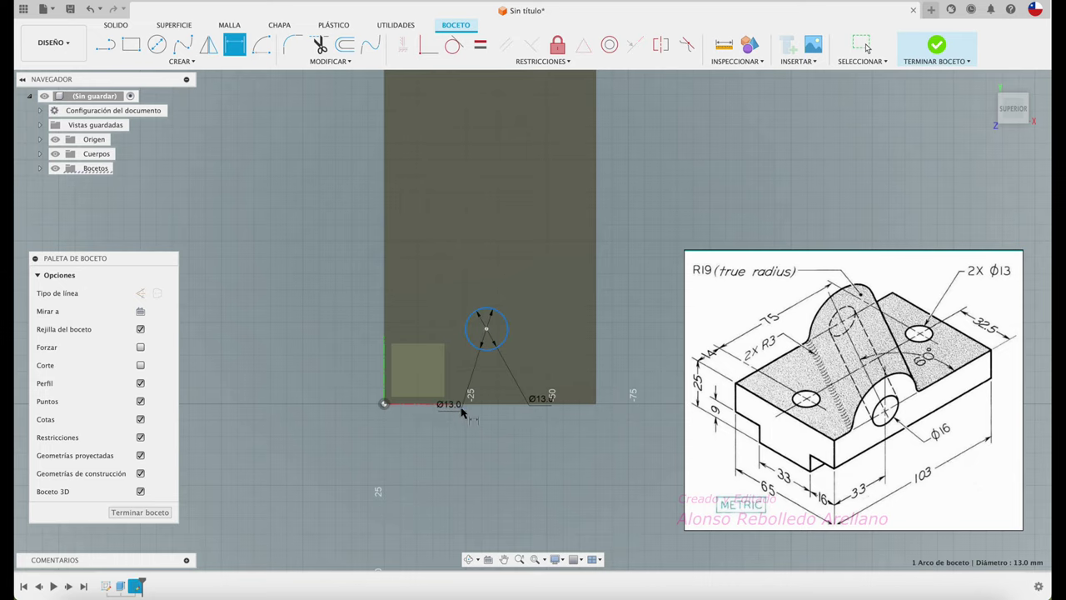
Step: Locate the Ø13 circle 14 mm from the bottom edge and 32.5 mm from the right edge
left_click(464, 405)
left_click(304, 375)
type("14")
key("Return")
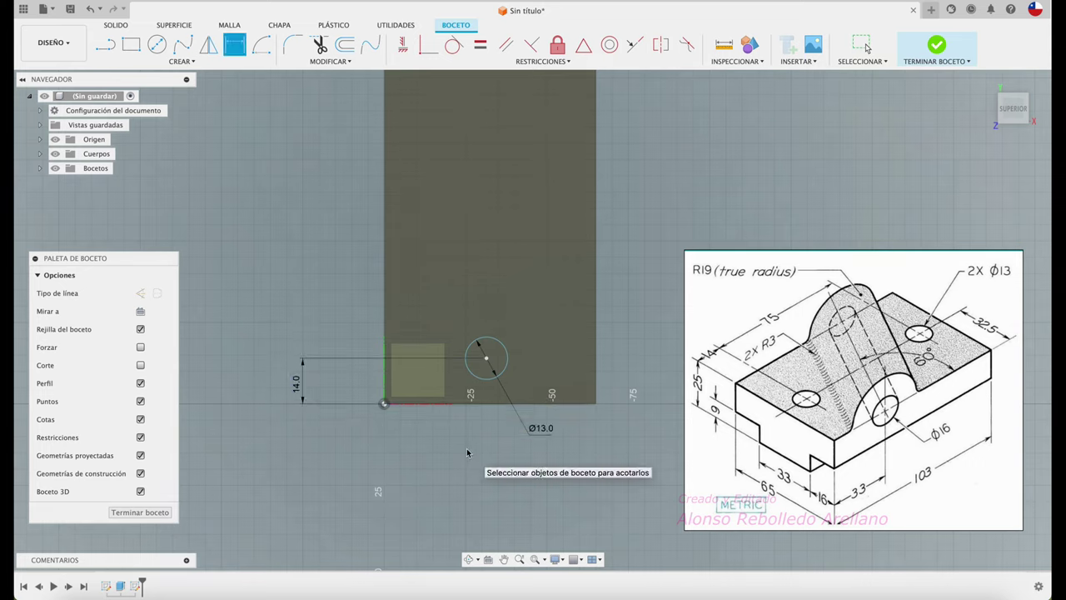
left_click(506, 371)
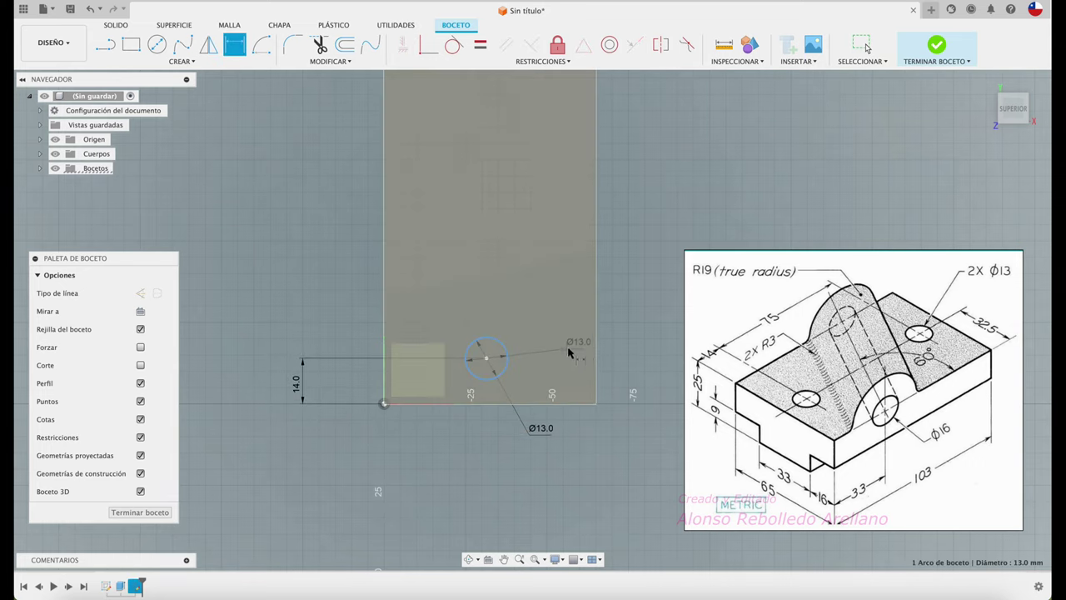
left_click(596, 349)
left_click(537, 483)
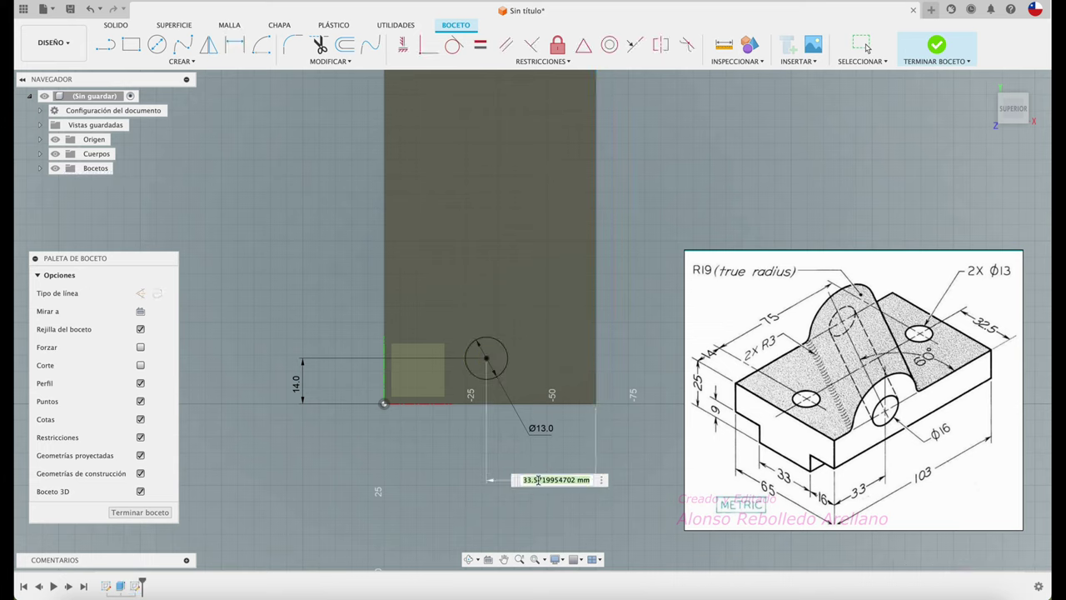
type("32.")
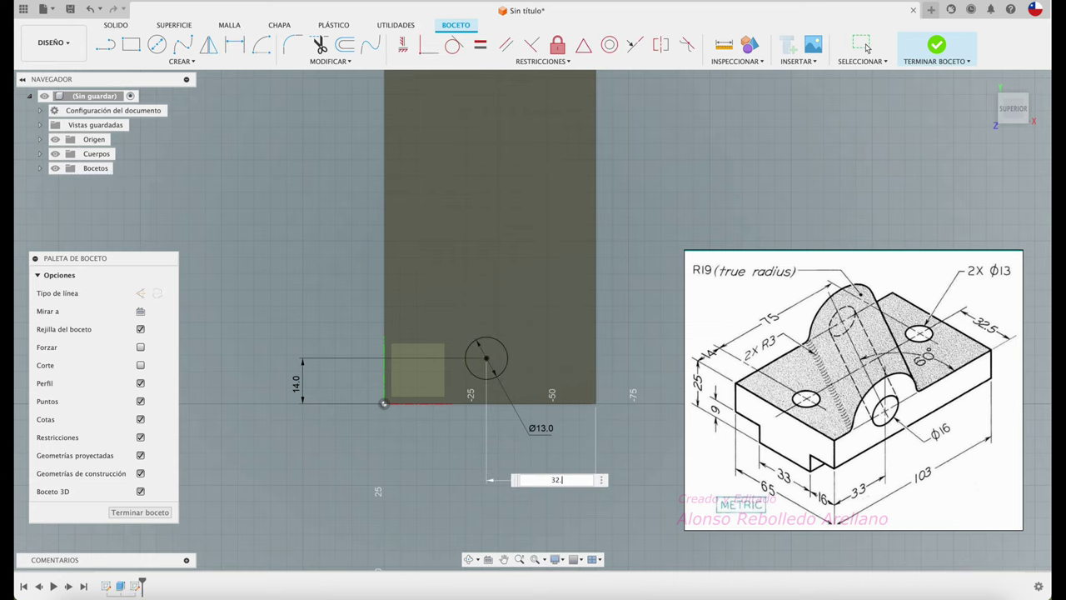
type("5")
key("Return")
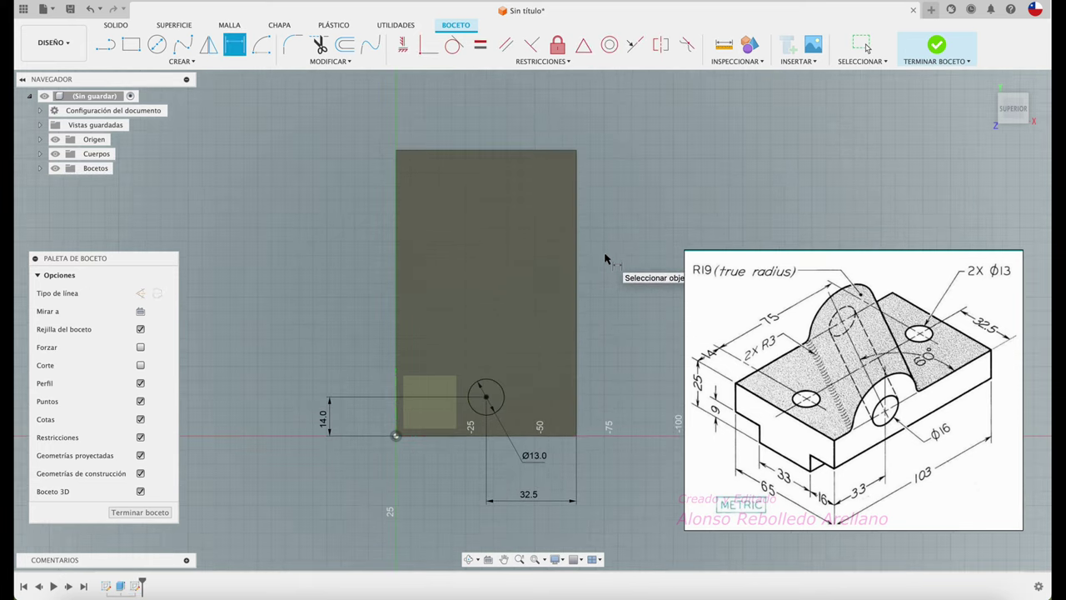
left_click(105, 44)
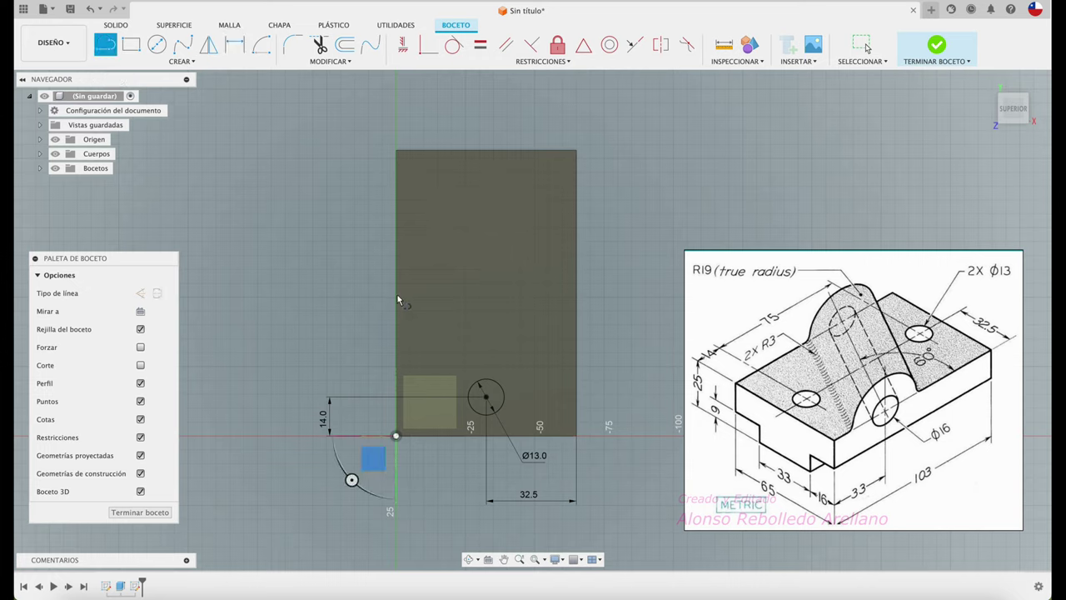
Step: Draw a horizontal construction line across the block as the mirror axis
left_click(396, 292)
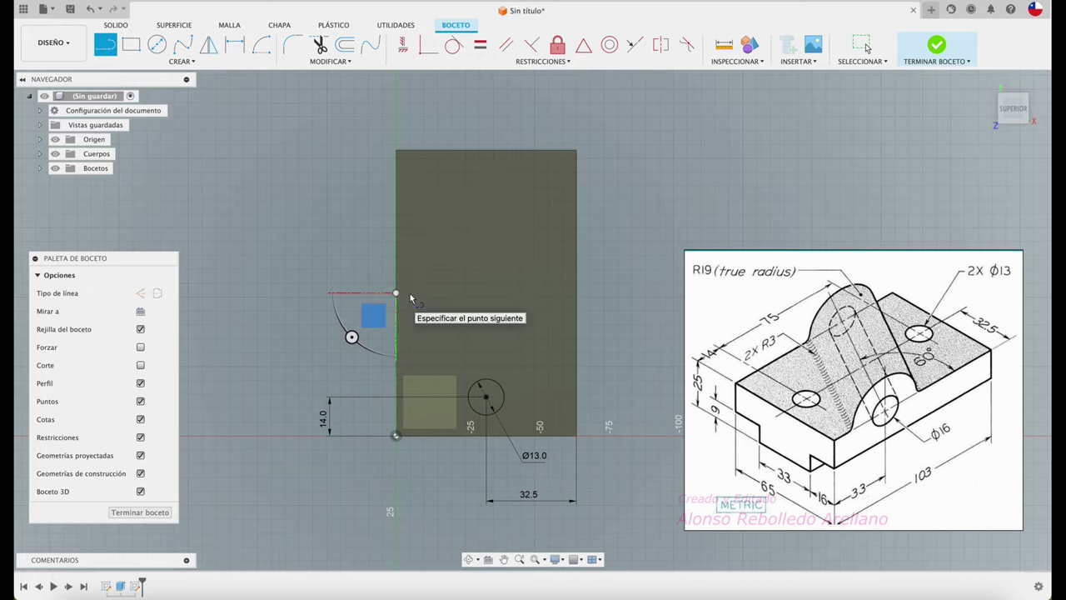
left_click(636, 292)
key("Escape")
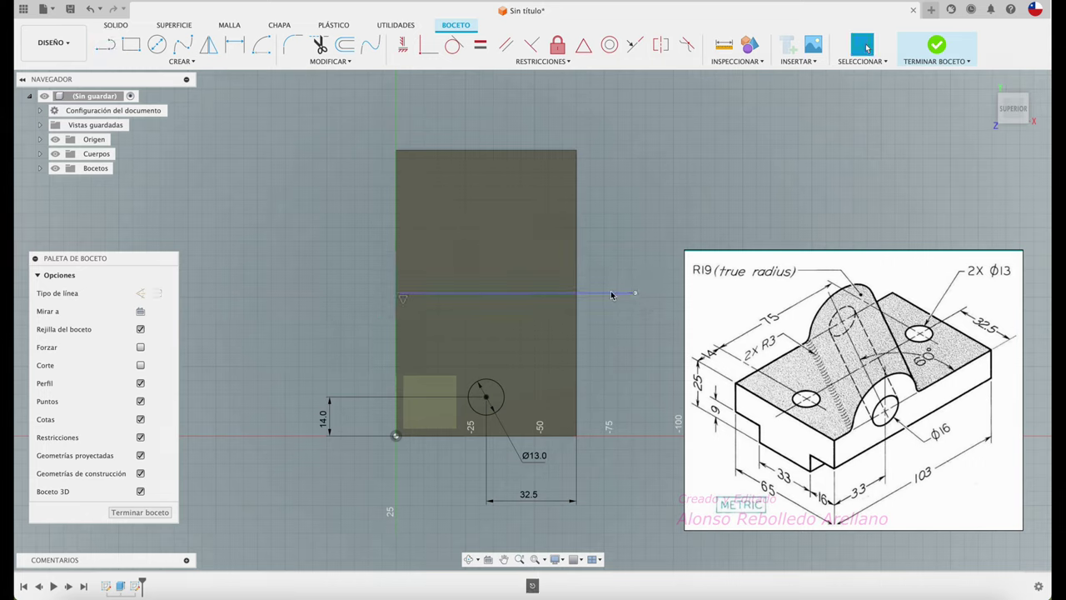
left_click(612, 293)
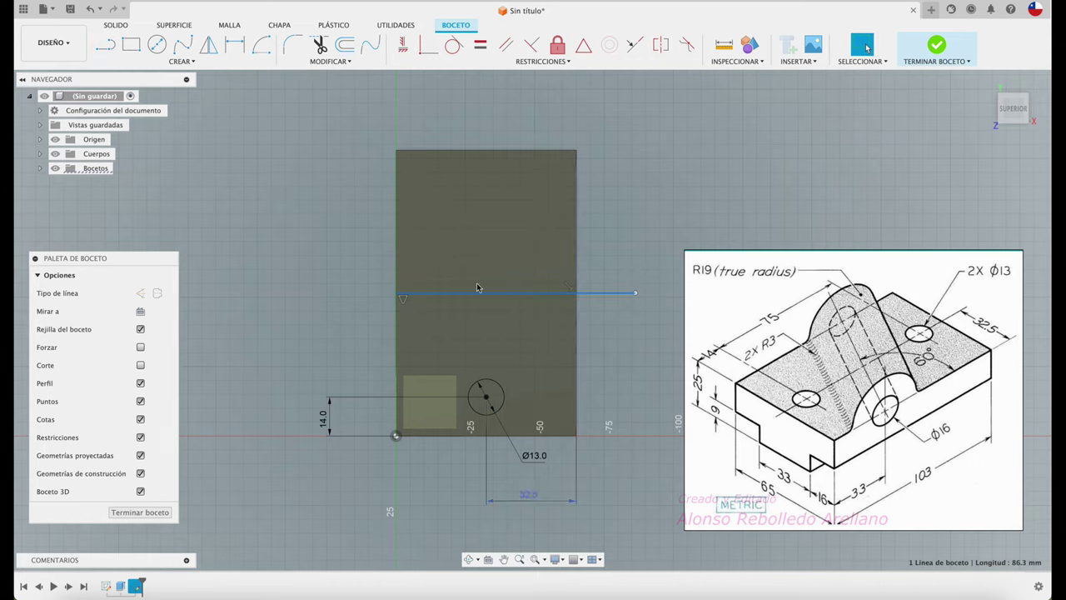
left_click(157, 293)
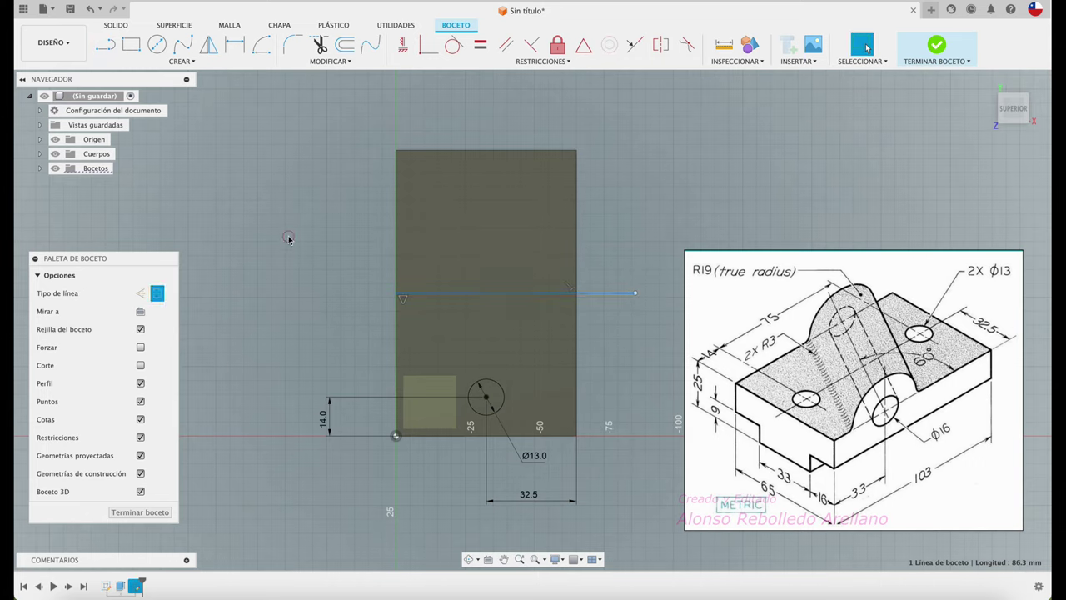
Step: Mirror the Ø13 circle across the construction line and finish the sketch
left_click(209, 47)
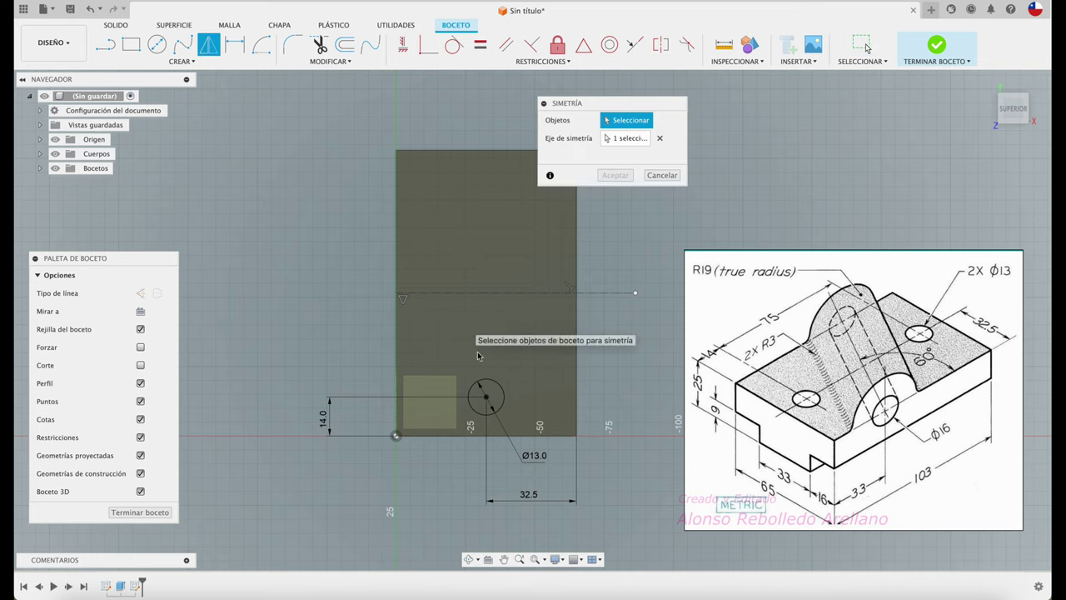
left_click(498, 387)
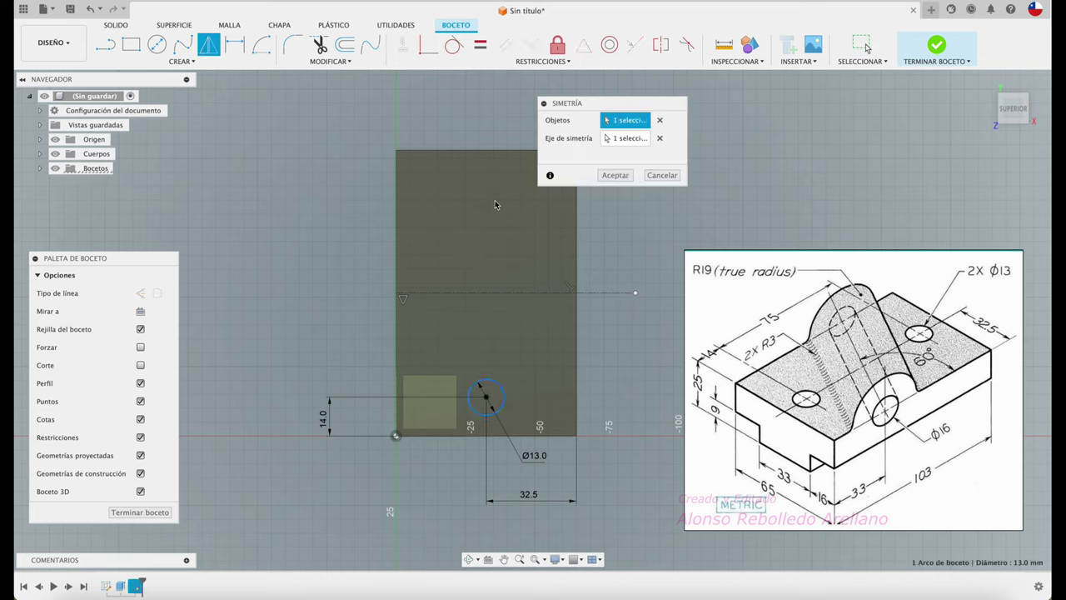
left_click(610, 178)
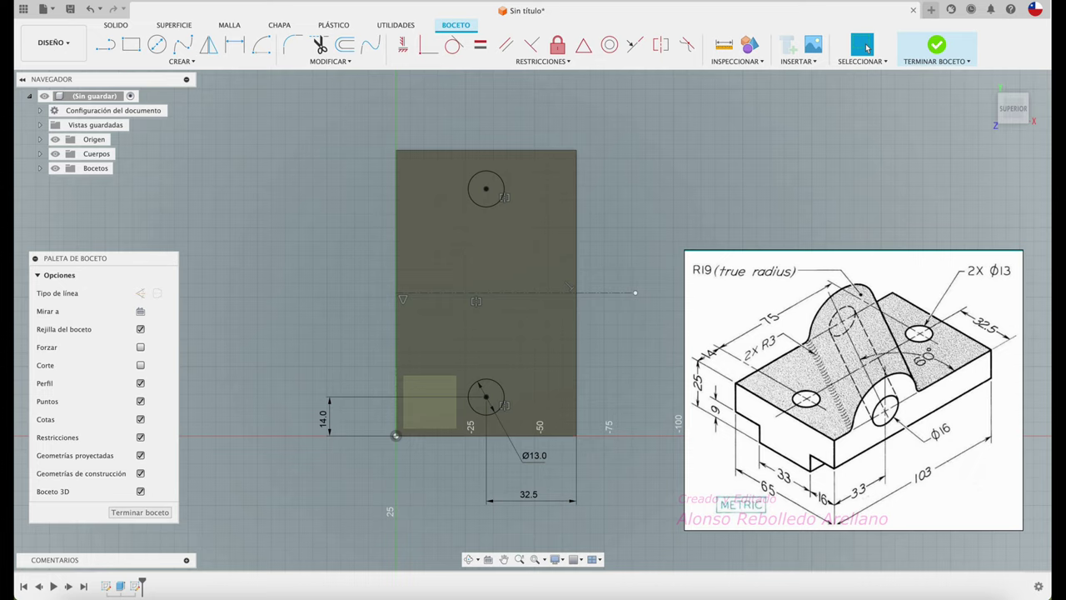
left_click(937, 45)
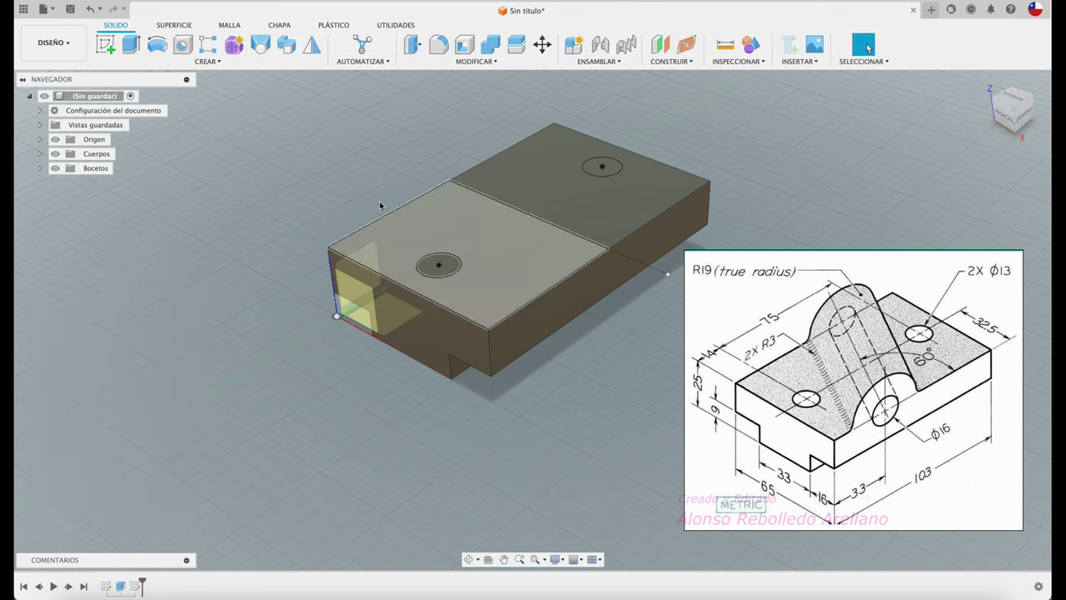
Step: Extrude both Ø13 circles downward as a cut through the block
key("e")
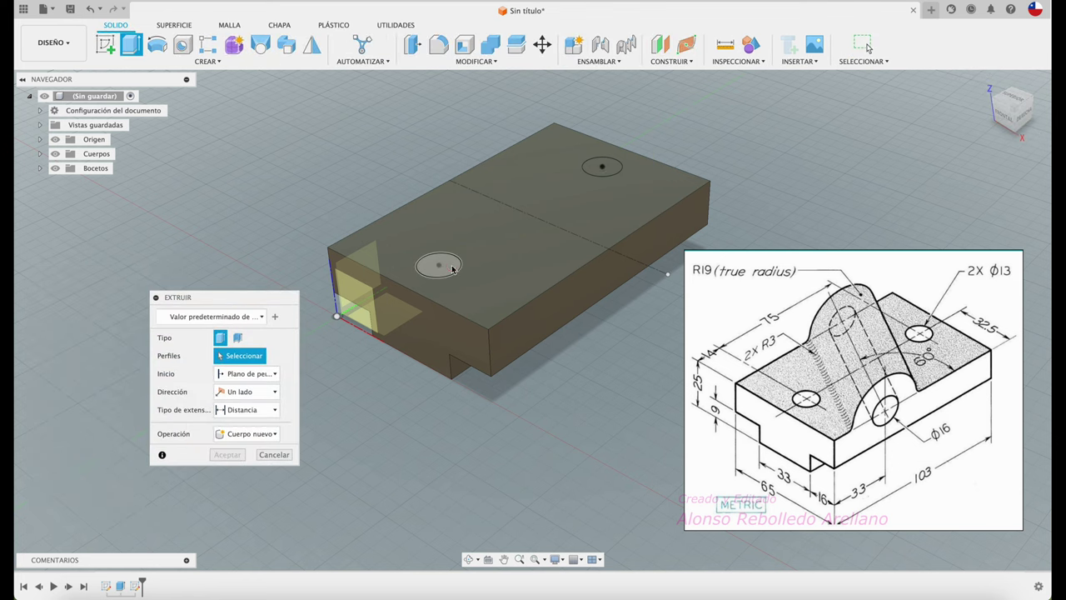
left_click(438, 265)
left_click(601, 167)
left_click_drag(601, 155, 606, 400)
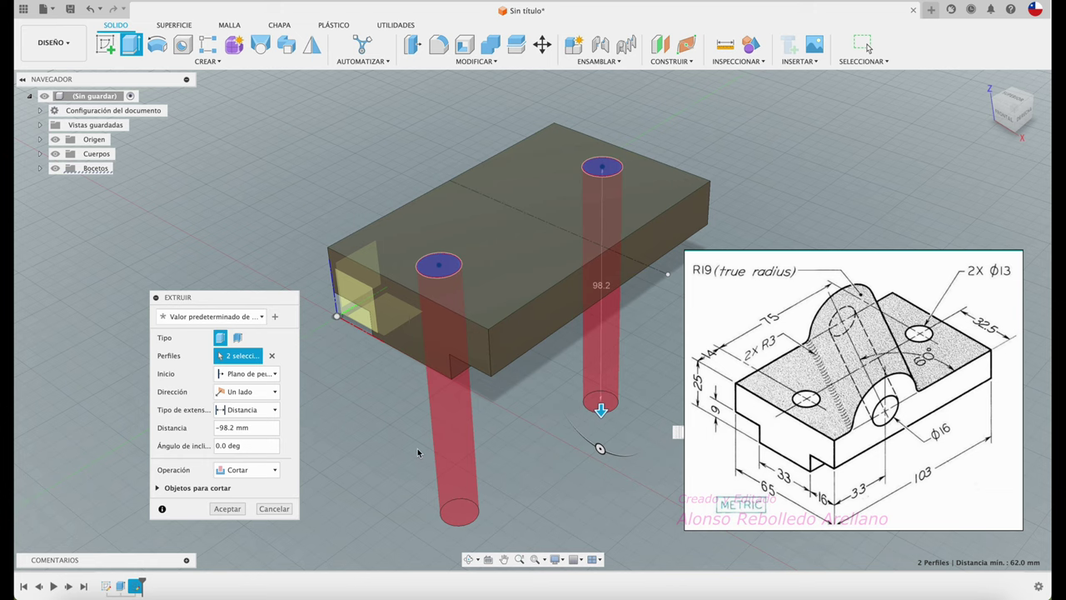
left_click(228, 508)
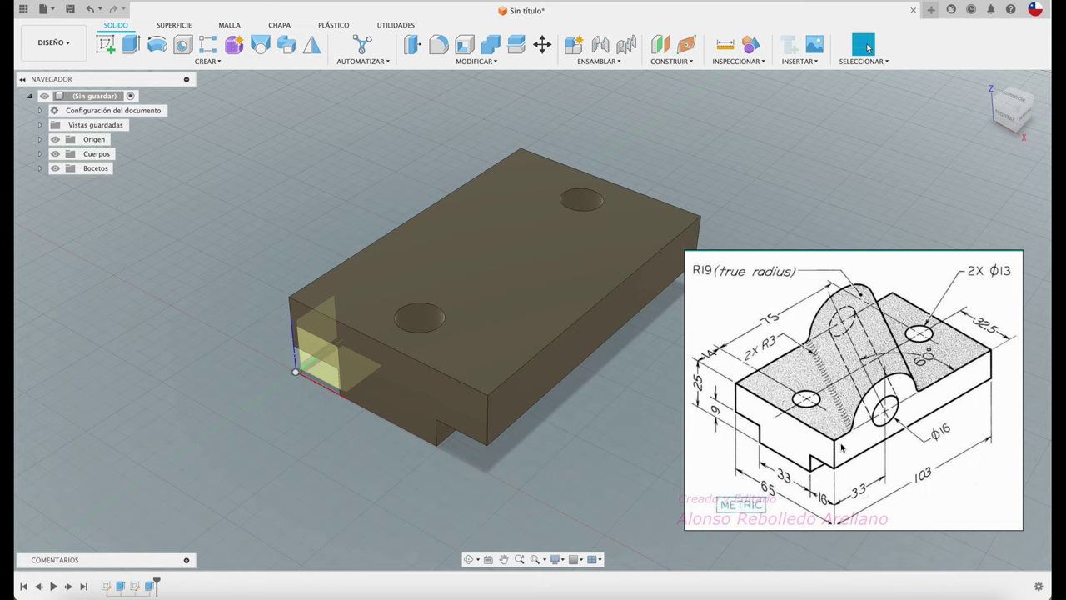
left_click(105, 45)
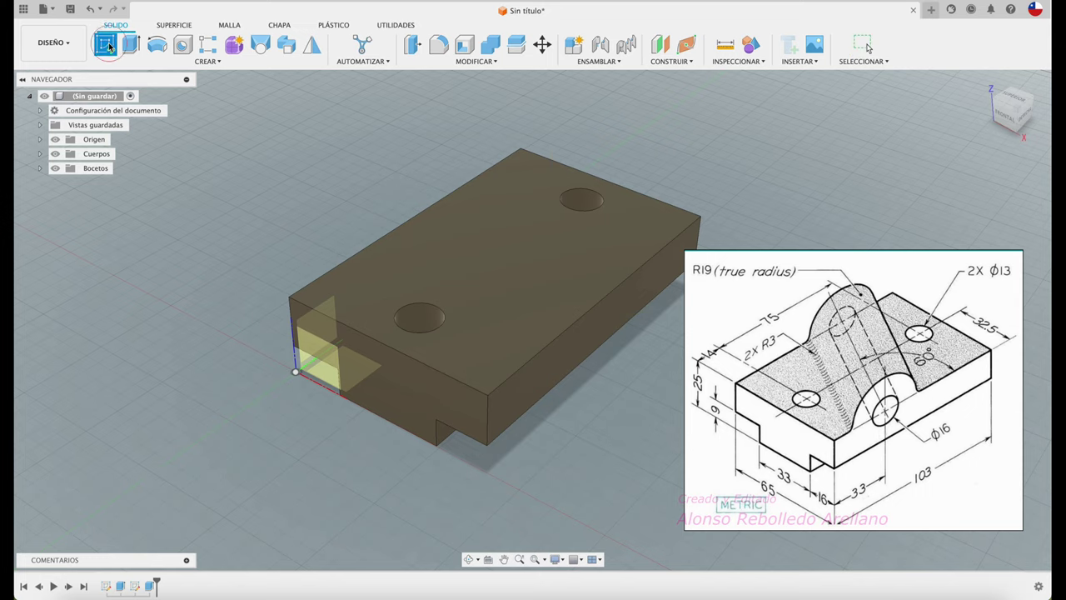
Step: On the block's side face, sketch a Ø38 circle centred on the top edge
left_click(558, 374)
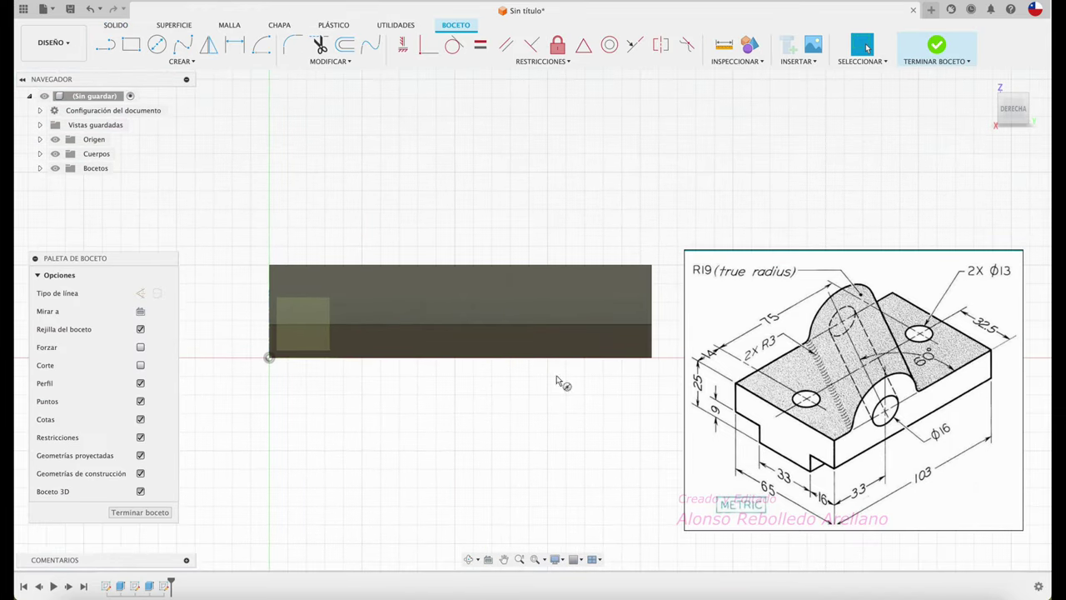
key("c")
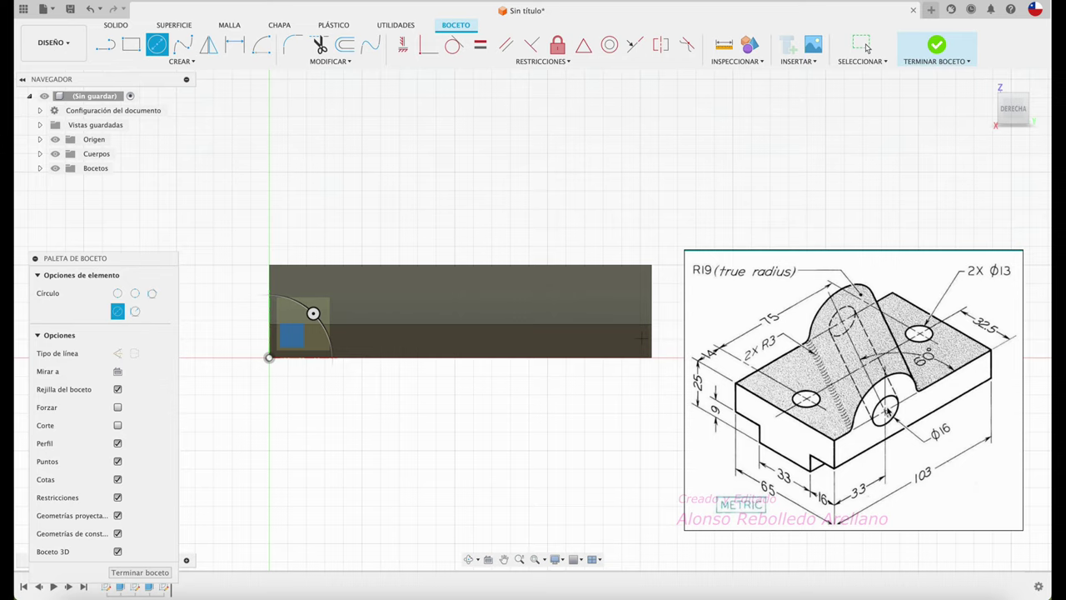
left_click(408, 265)
left_click(468, 218)
key("d")
left_click(471, 220)
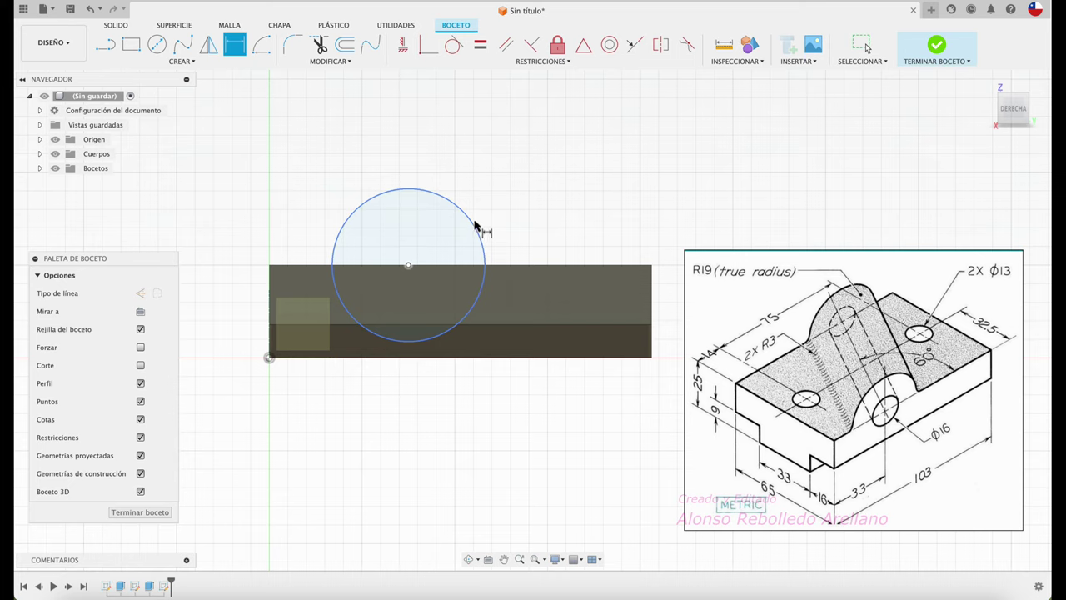
left_click(516, 177)
type("3")
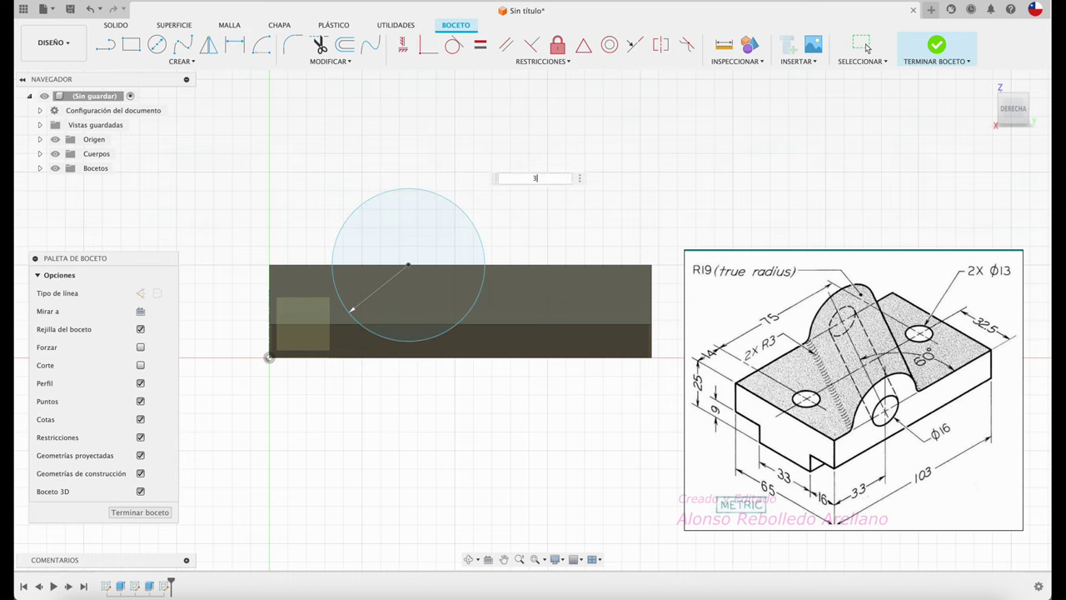
key("Return")
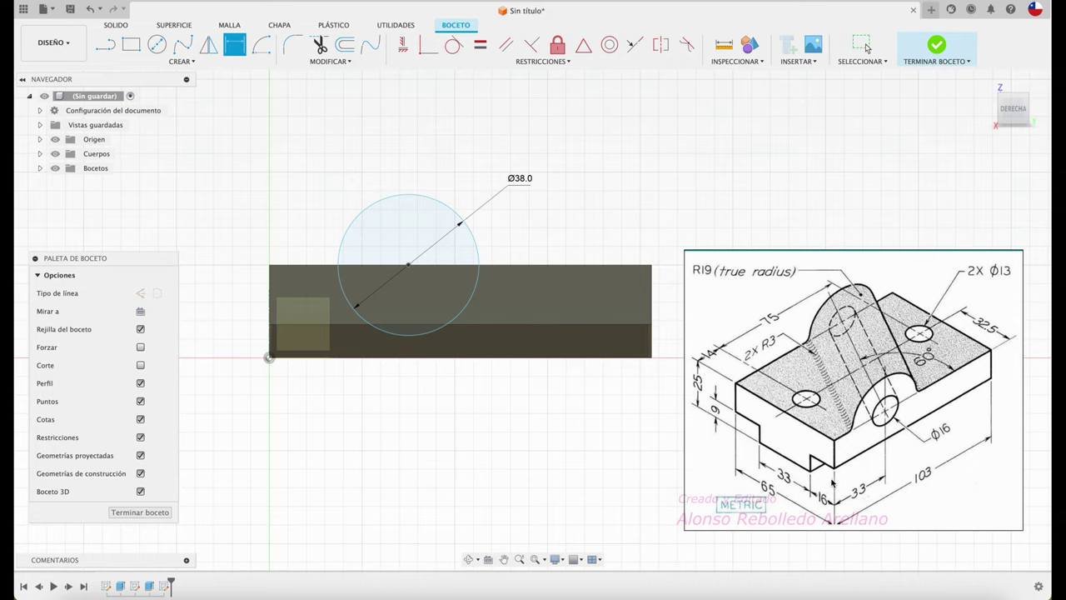
Step: Place the circle 33 mm from the left edge and finish the sketch
left_click(270, 282)
left_click(381, 203)
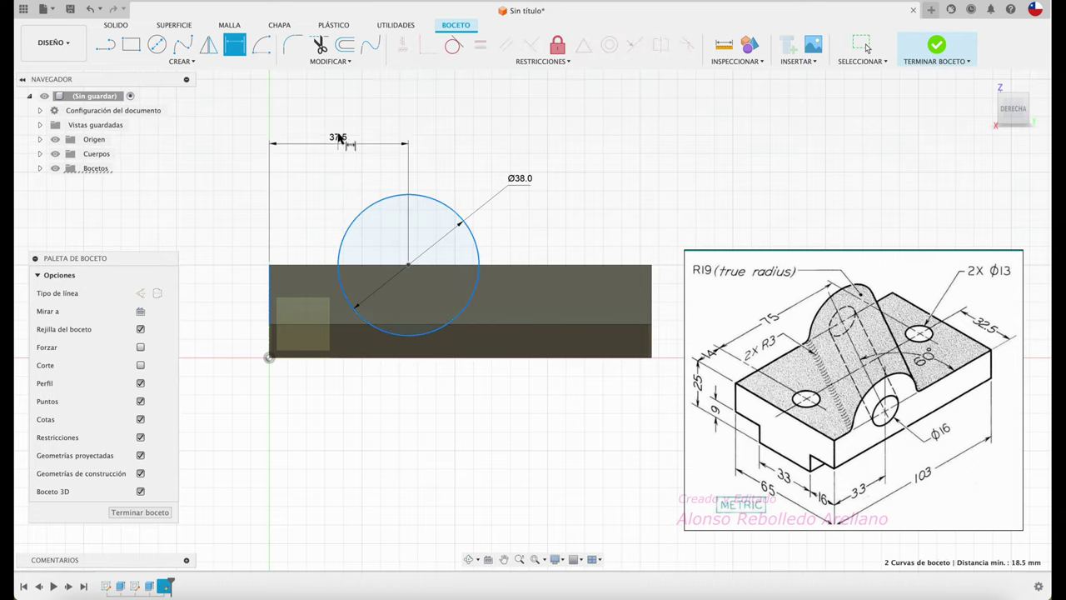
left_click(325, 134)
type("33")
key("Return")
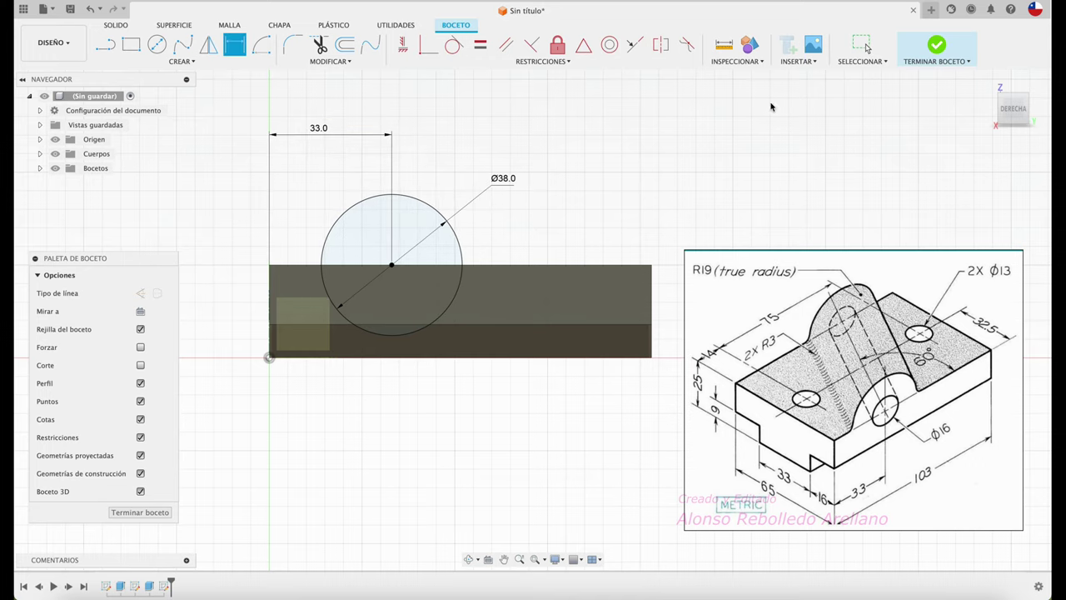
left_click(936, 45)
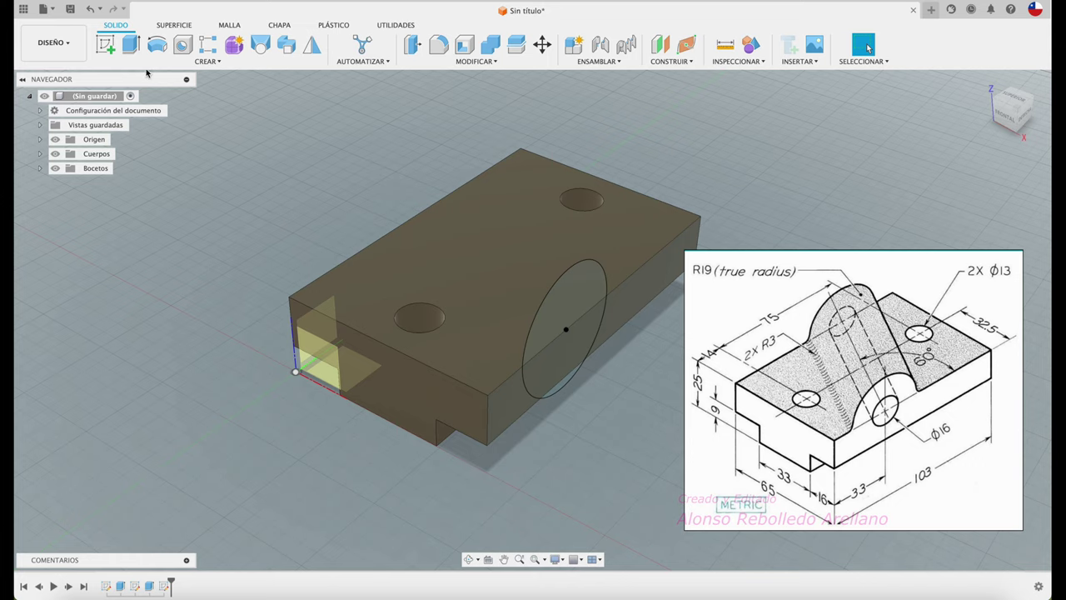
Step: Start a sketch on the block's top face and project the face outline into it
left_click(105, 44)
left_click(493, 291)
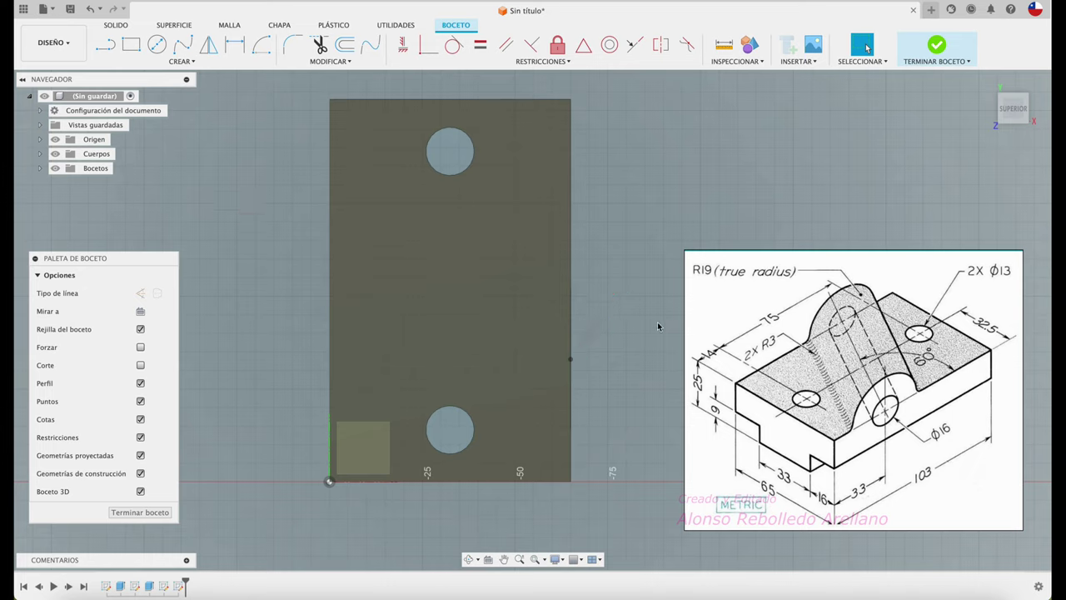
left_click(111, 48)
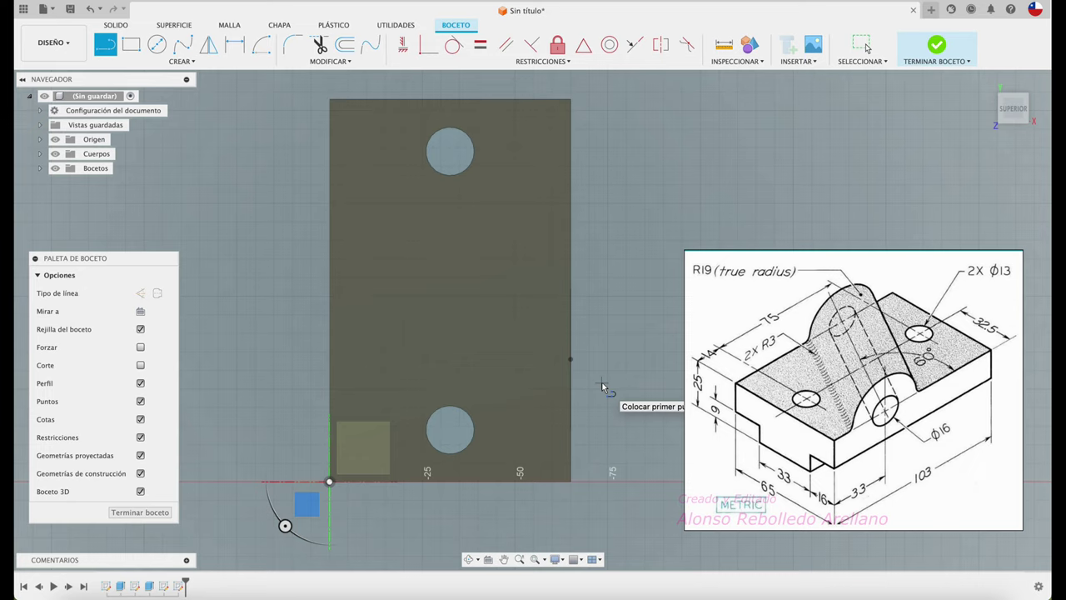
key("Escape")
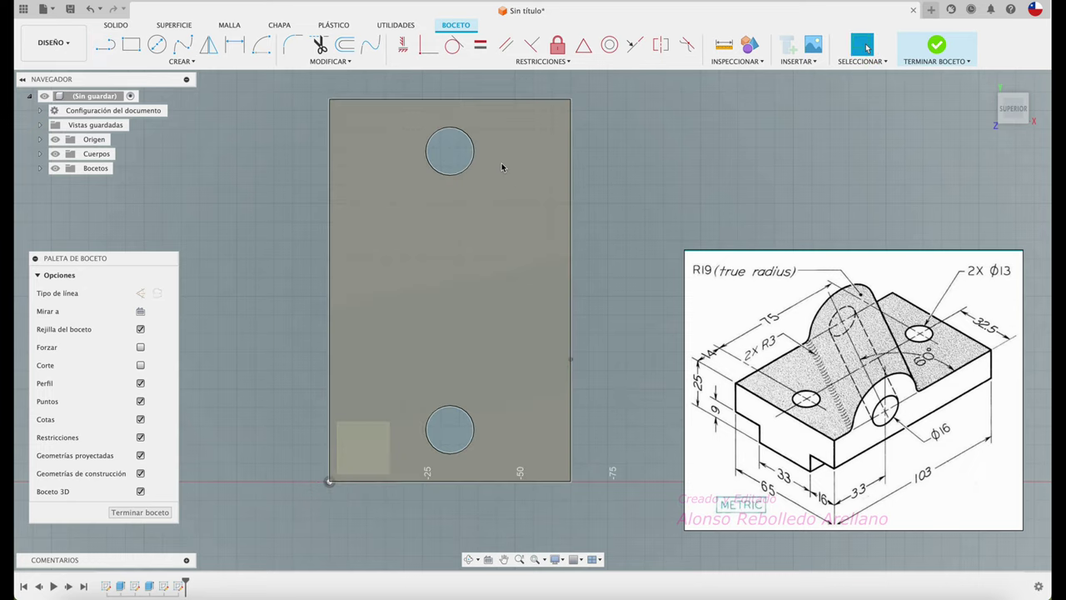
key("p")
left_click(435, 245)
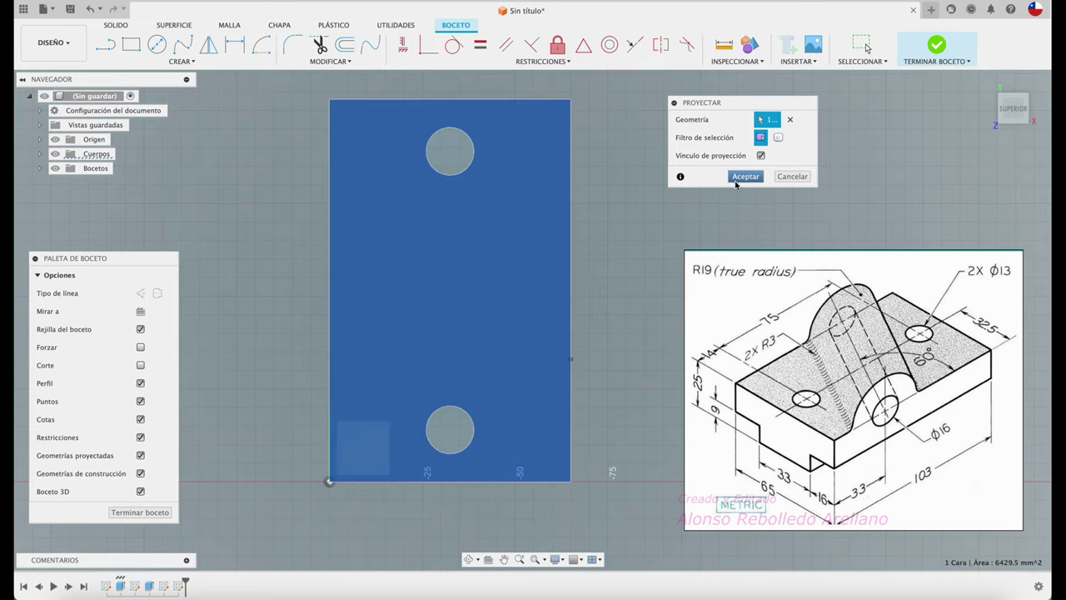
left_click(741, 180)
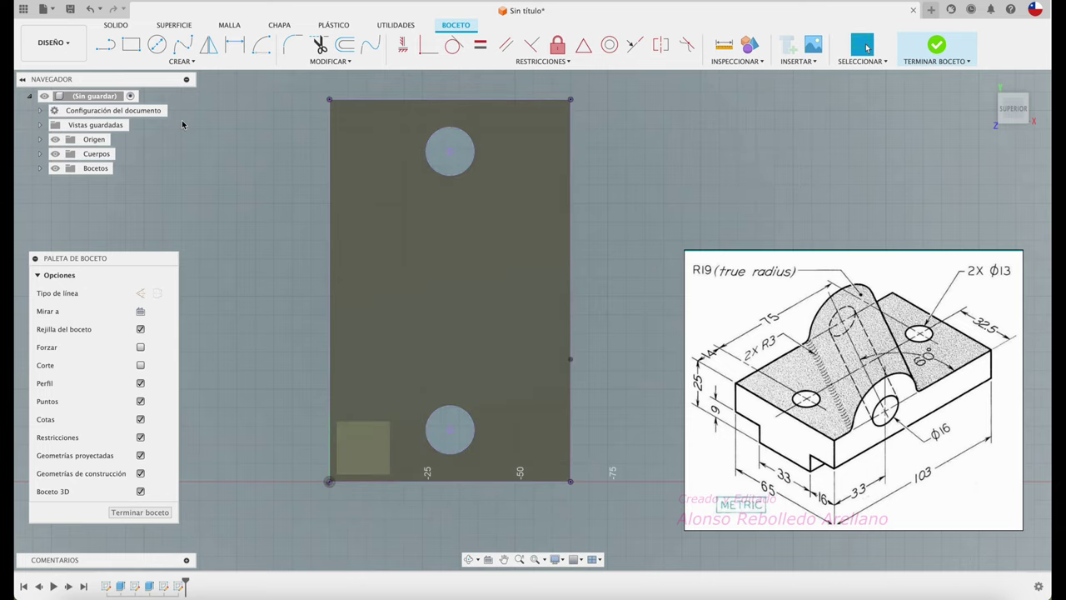
Step: Draw a diagonal line from the right edge's midpoint to the left edge
left_click(105, 44)
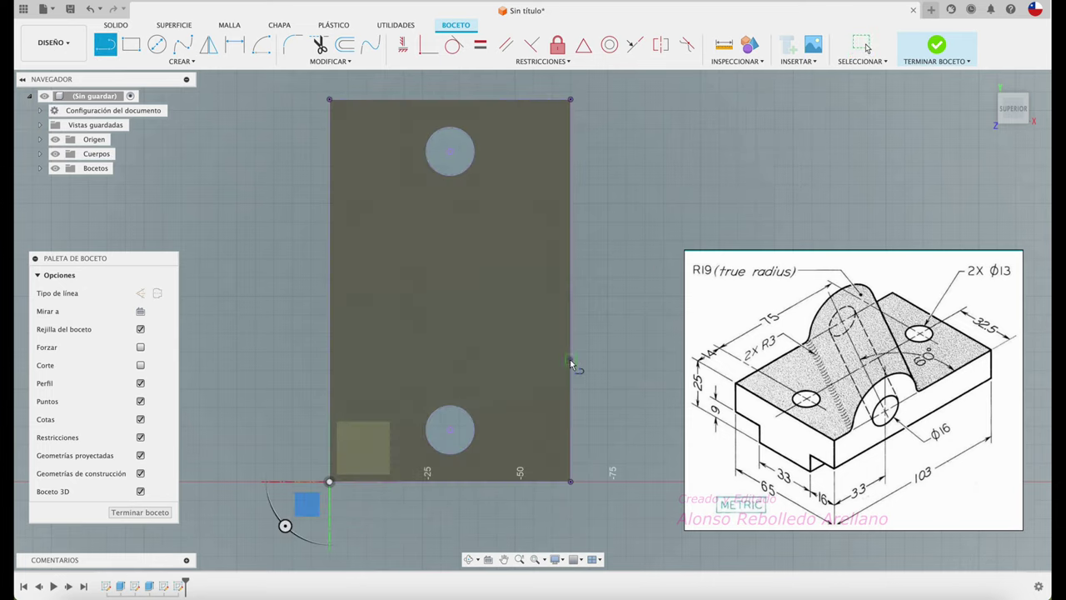
left_click(570, 358)
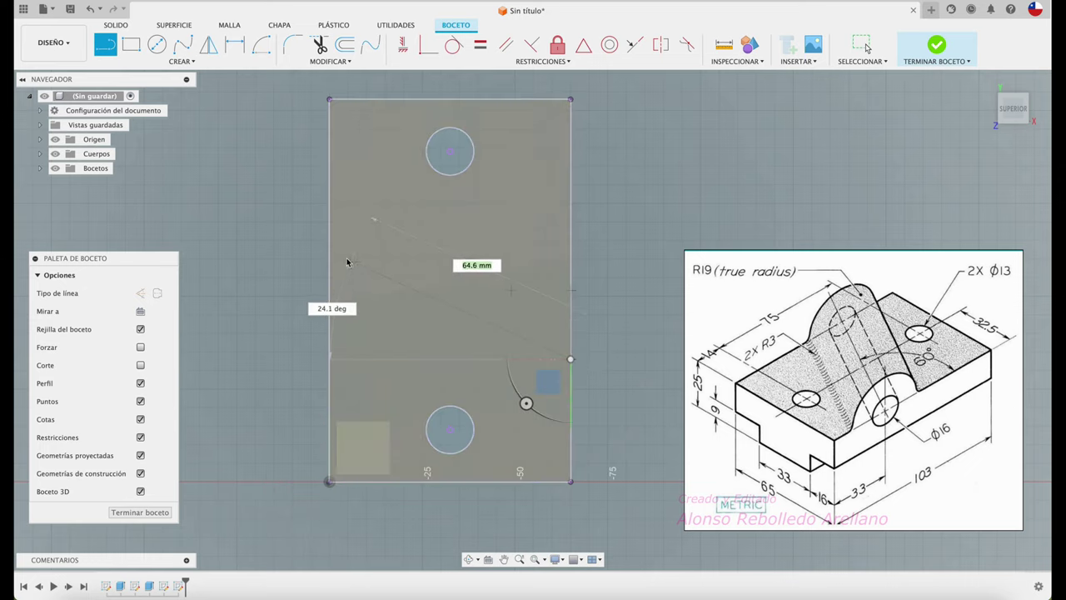
left_click(330, 215)
key("Escape")
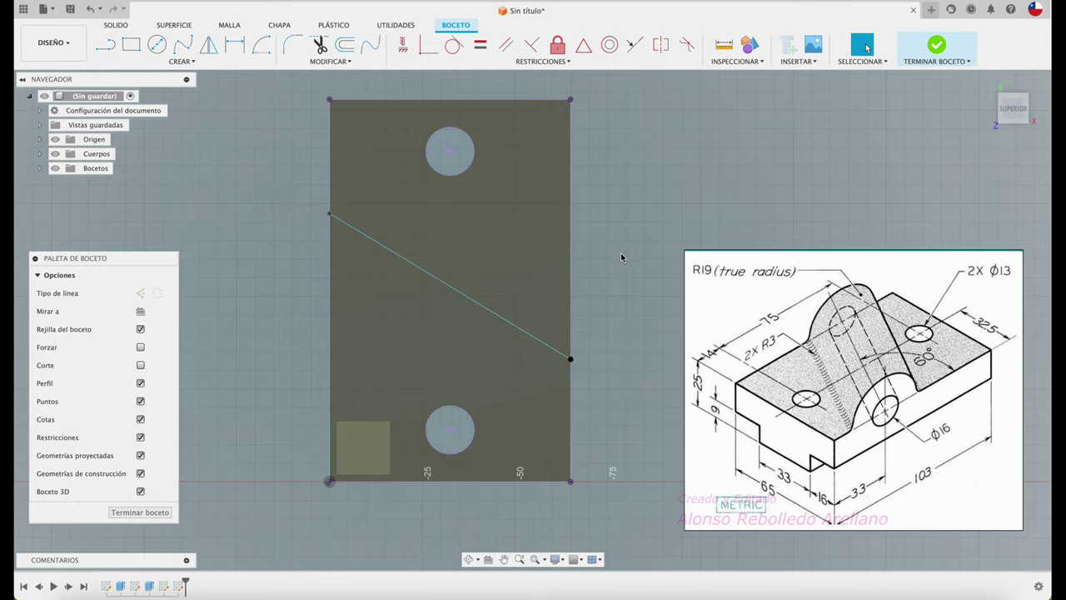
Step: Dimension the diagonal top-face line at 60° to the block's right edge, then finish the sketch
key("d")
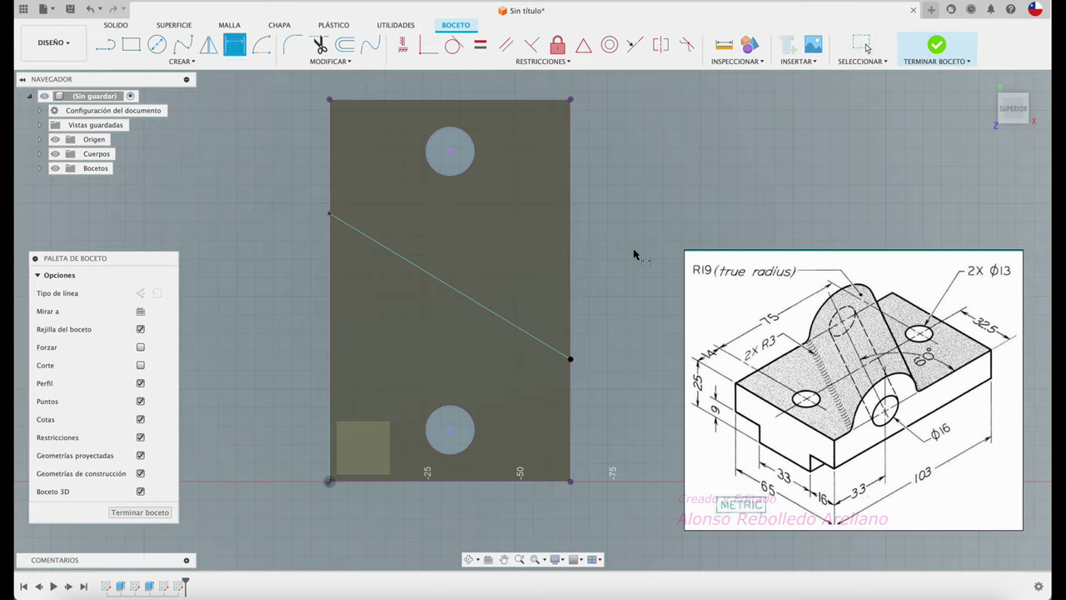
left_click(570, 268)
left_click(514, 325)
left_click(496, 247)
type("60")
key("Return")
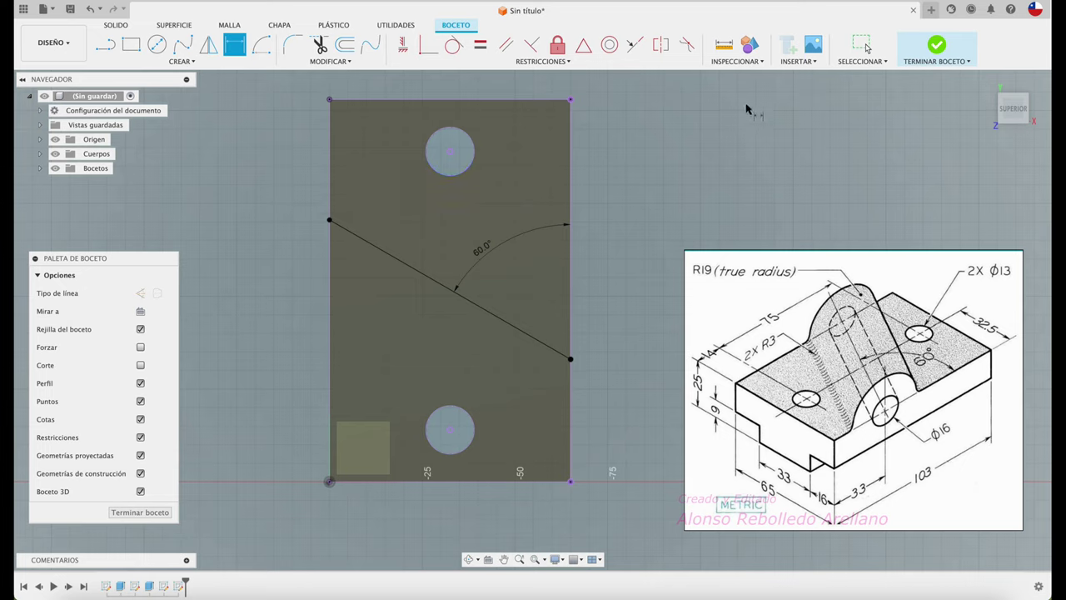
left_click(927, 46)
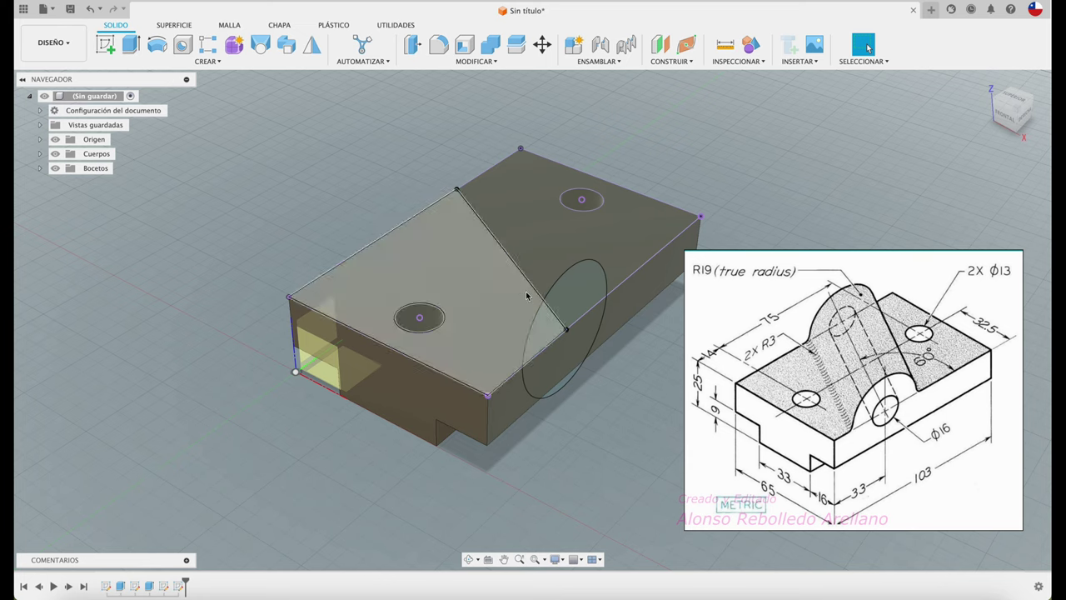
Step: Delete the front-edge sketch line, deselect the Boceto4 profile, and launch Barrido (Sweep)
left_click(665, 249)
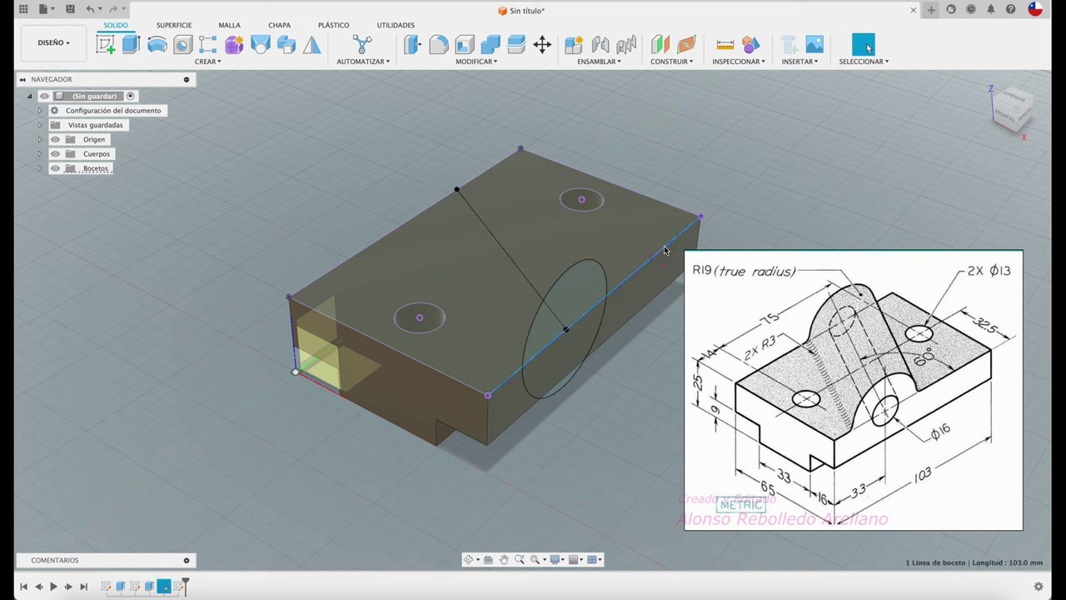
key("Delete")
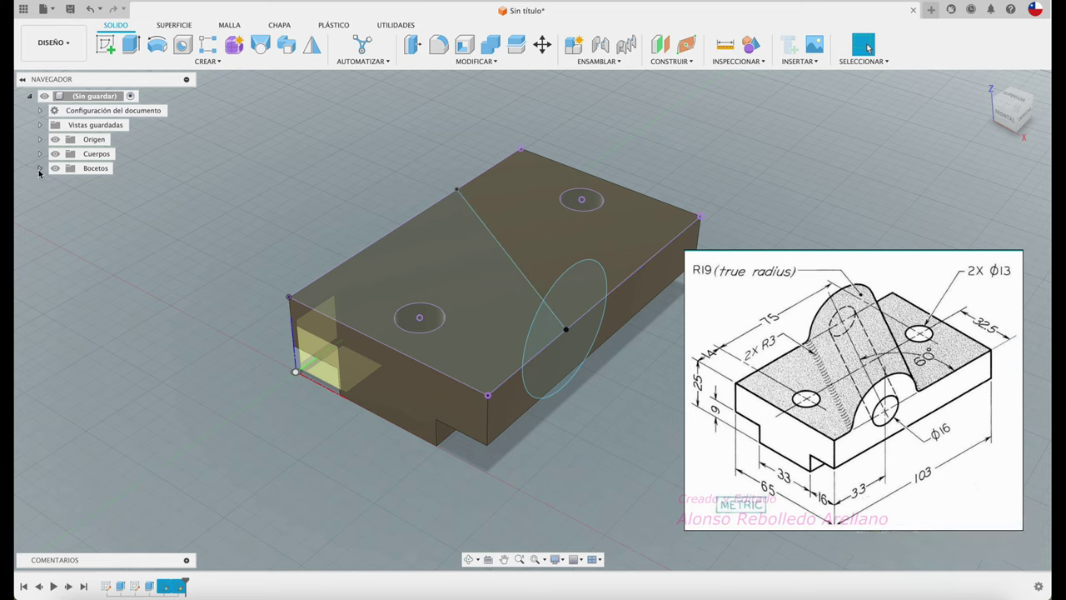
left_click(39, 169)
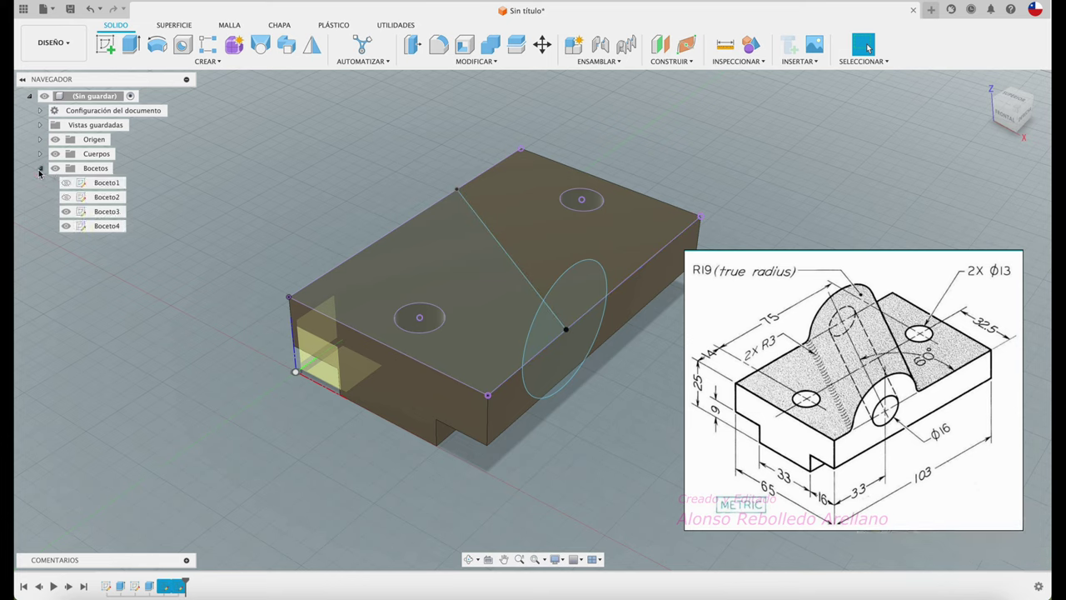
left_click(66, 227)
left_click(286, 44)
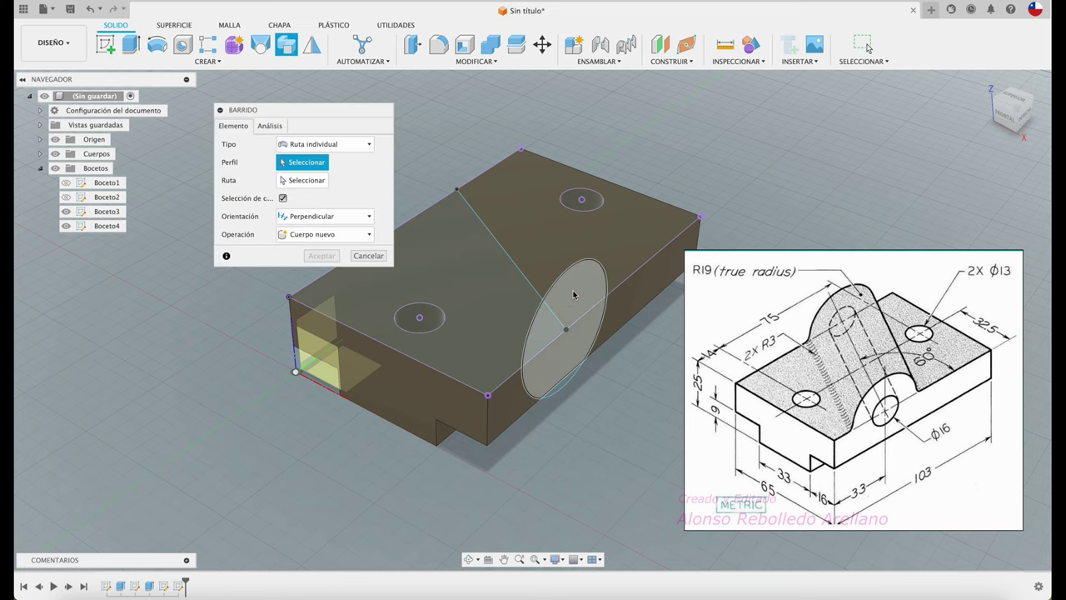
Step: Choose the round profile and the 60° diagonal line as the sweep path
left_click(573, 294)
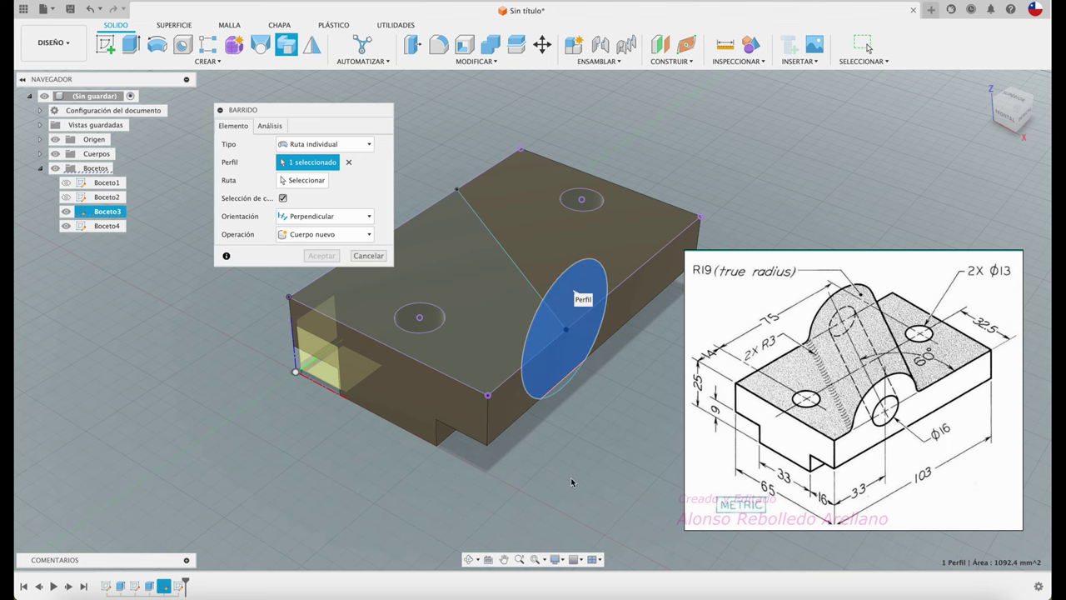
scroll(572, 482, "left", 3, "shift")
scroll(571, 481, "up", 3)
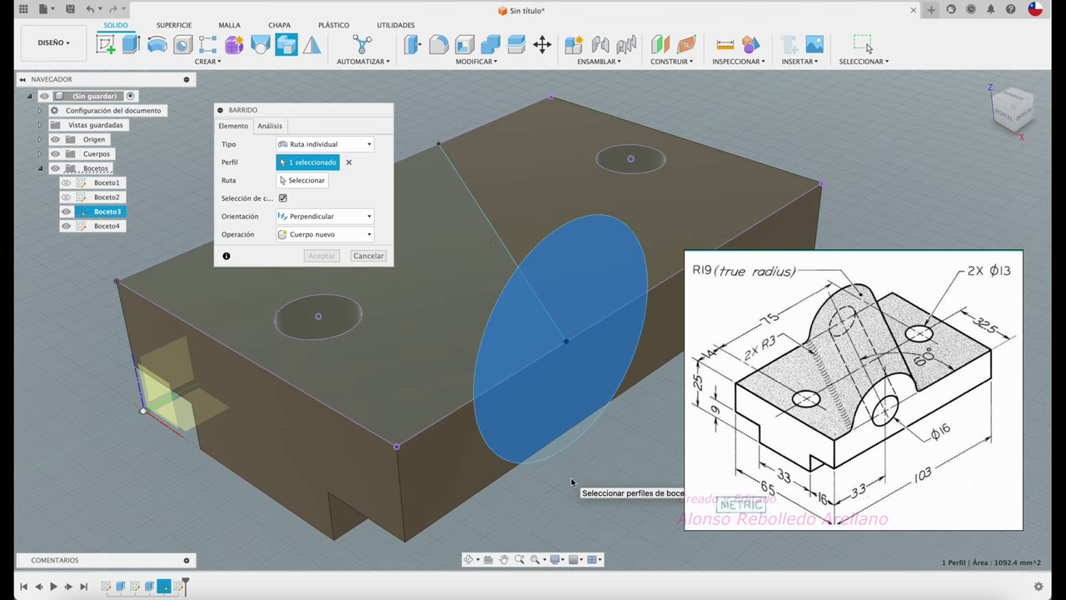
scroll(577, 464, "left", 2, "shift")
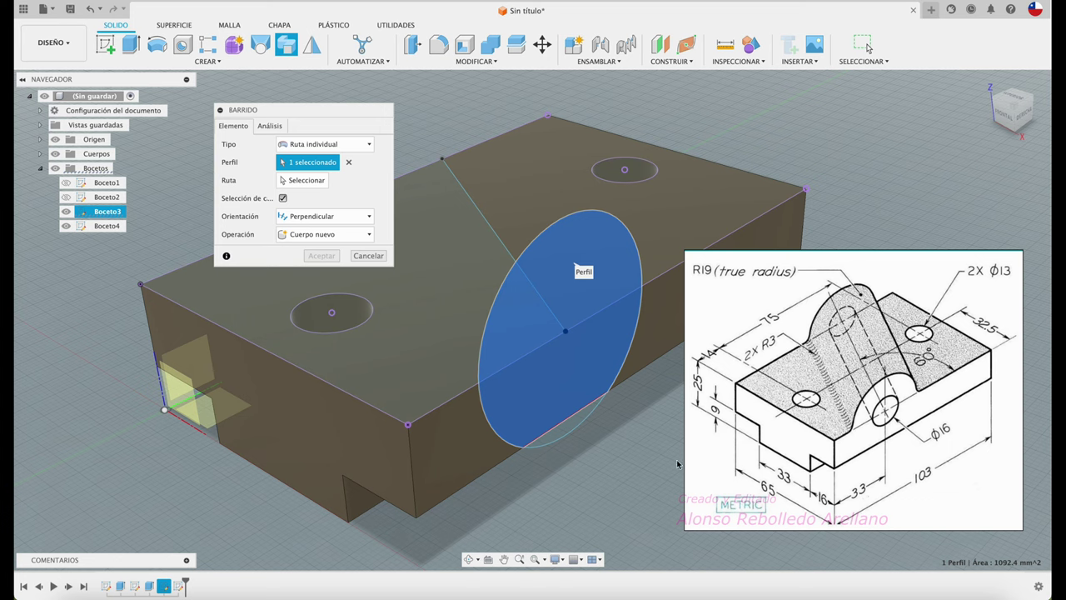
left_click(318, 182)
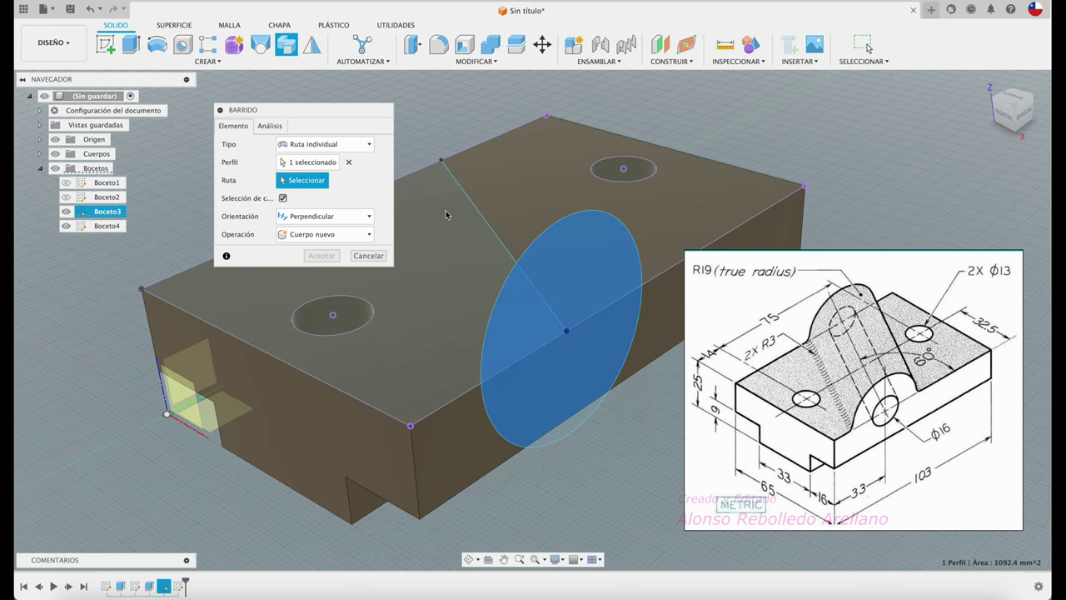
left_click(480, 213)
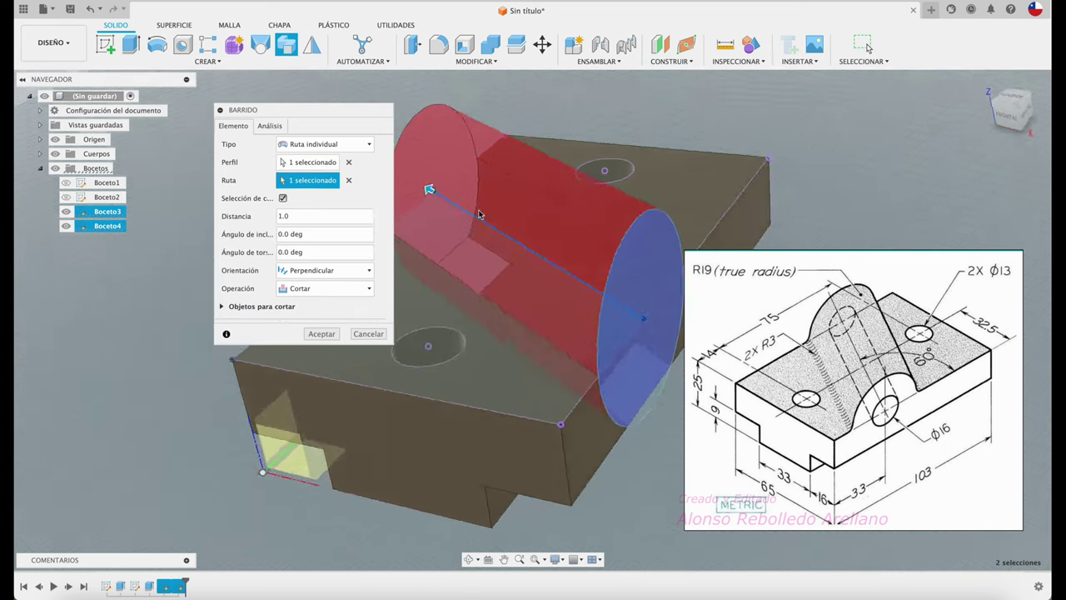
mouse_move(480, 214)
middle_mouse_down("shift")
mouse_move(447, 214)
mouse_move(409, 250)
middle_mouse_up("shift")
Step: Set the sweep operation to Unir (Join) and accept it
left_click(369, 288)
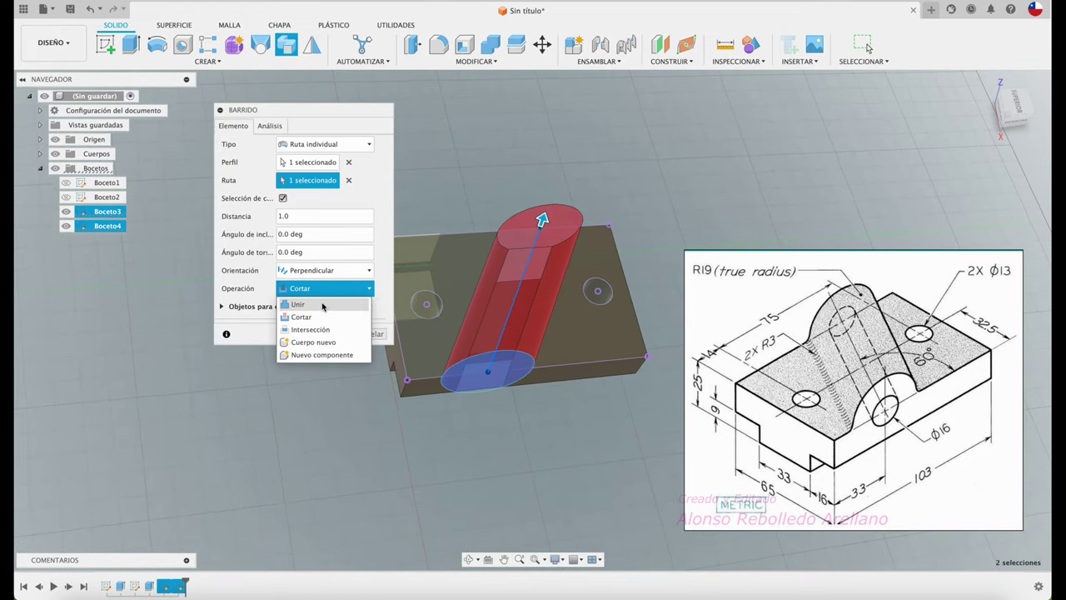
left_click(322, 305)
middle_click_drag(385, 413, 320, 353, "shift")
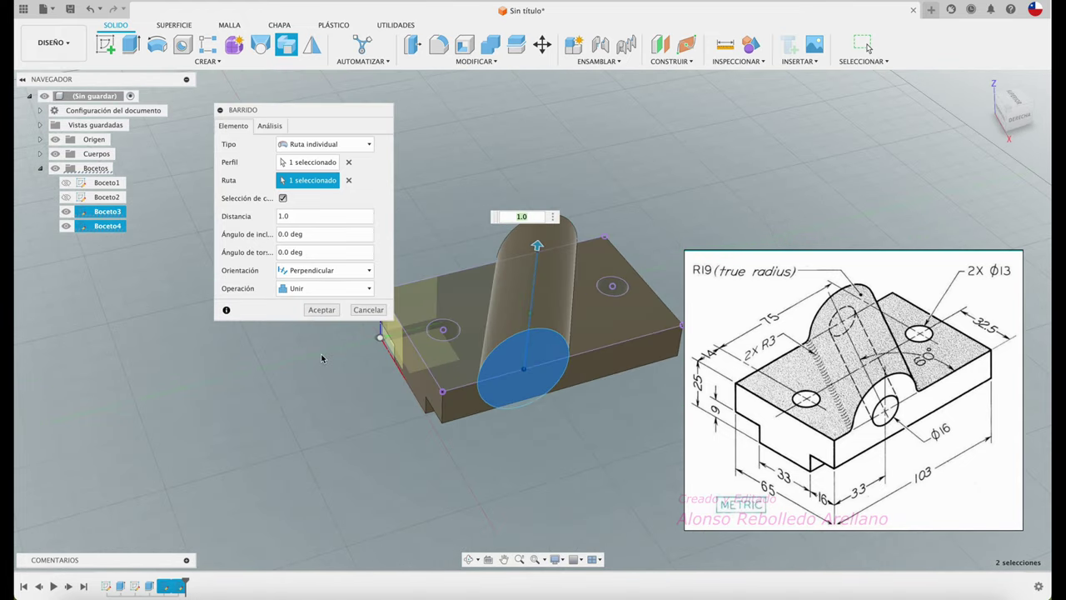
left_click(315, 311)
mouse_move(314, 317)
middle_mouse_down("shift")
mouse_move(366, 424)
mouse_move(363, 379)
middle_mouse_up("shift")
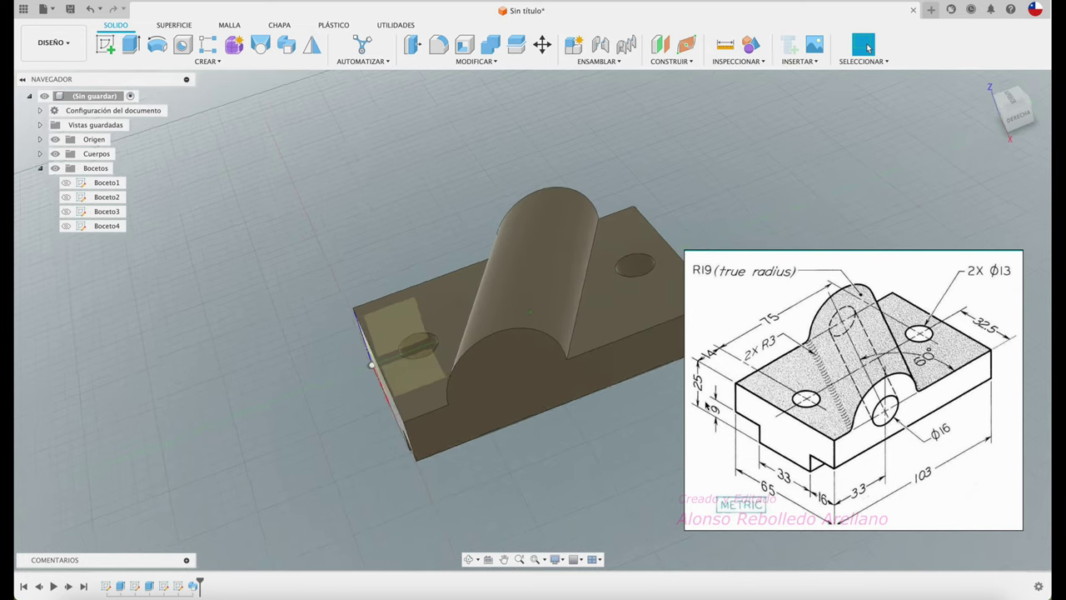
Step: Fillet the first boss-to-block edge with a 3 mm radius
mouse_move(363, 379)
middle_mouse_down("shift")
mouse_move(488, 195)
mouse_move(428, 83)
mouse_move(434, 48)
mouse_move(488, 301)
middle_mouse_up("shift")
left_click(434, 48)
left_click(488, 307)
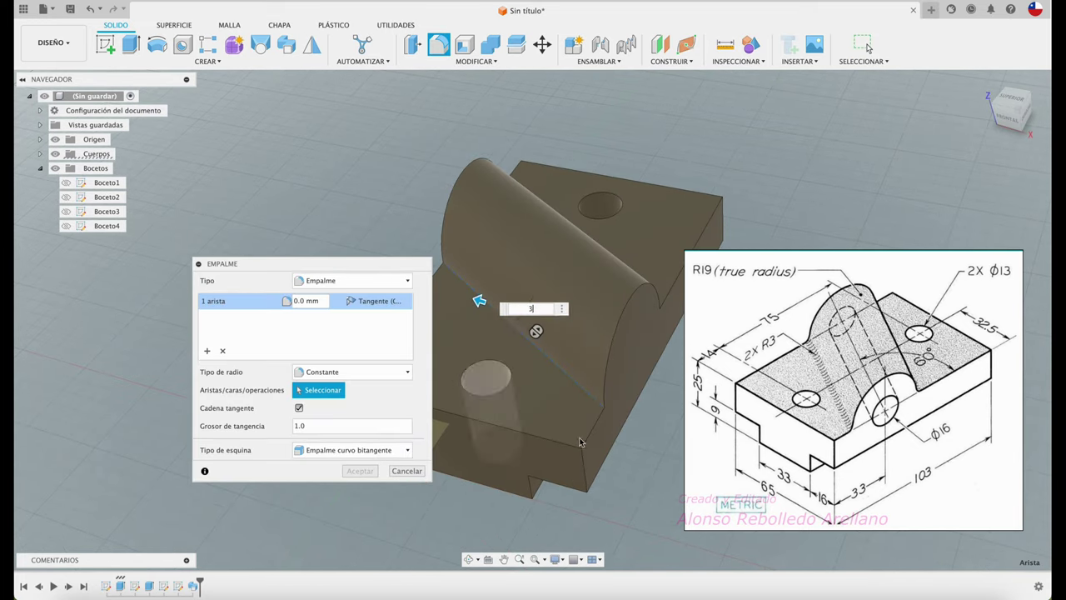
middle_click_drag(535, 332, 553, 334, "shift")
left_click(360, 471)
middle_click_drag(356, 470, 392, 73, "shift")
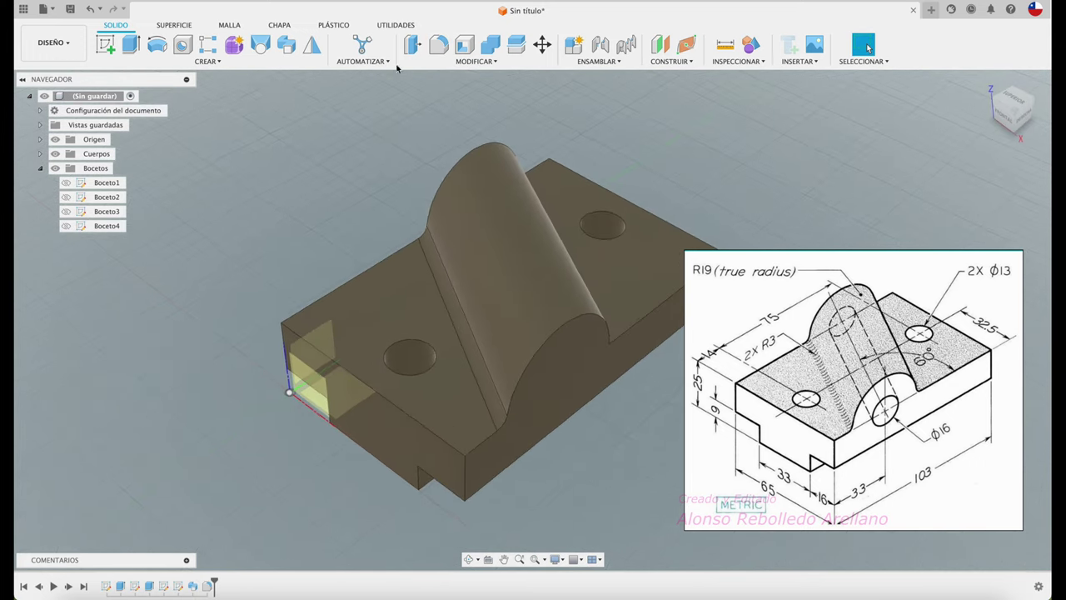
Step: Fillet the opposite boss-to-block edge with 3 mm as well
left_click(436, 43)
middle_click_drag(450, 100, 552, 315, "shift")
left_click(552, 316)
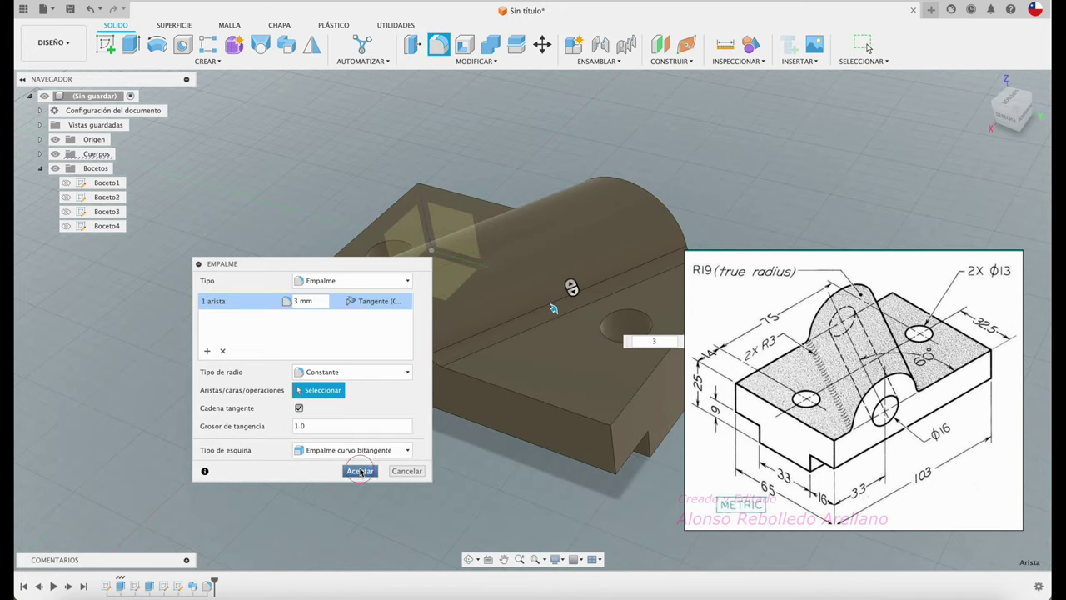
left_click(359, 471)
mouse_move(652, 449)
middle_mouse_down("shift")
mouse_move(528, 439)
mouse_move(499, 375)
middle_mouse_up("shift")
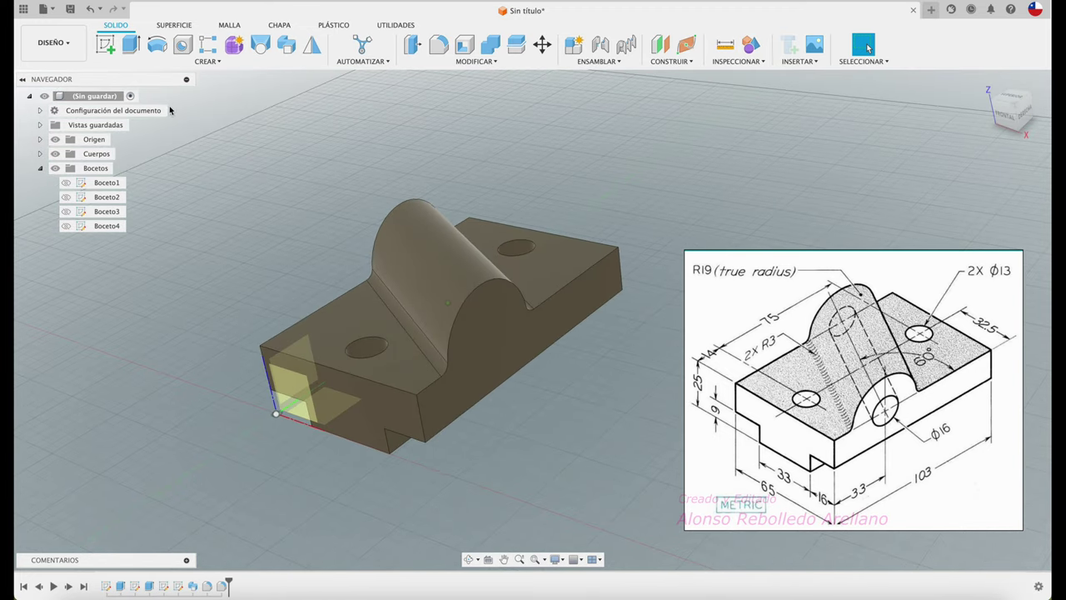
Step: Start a sketch on the boss end face and draw a circle at the arc centre
left_click(105, 44)
left_click(498, 323)
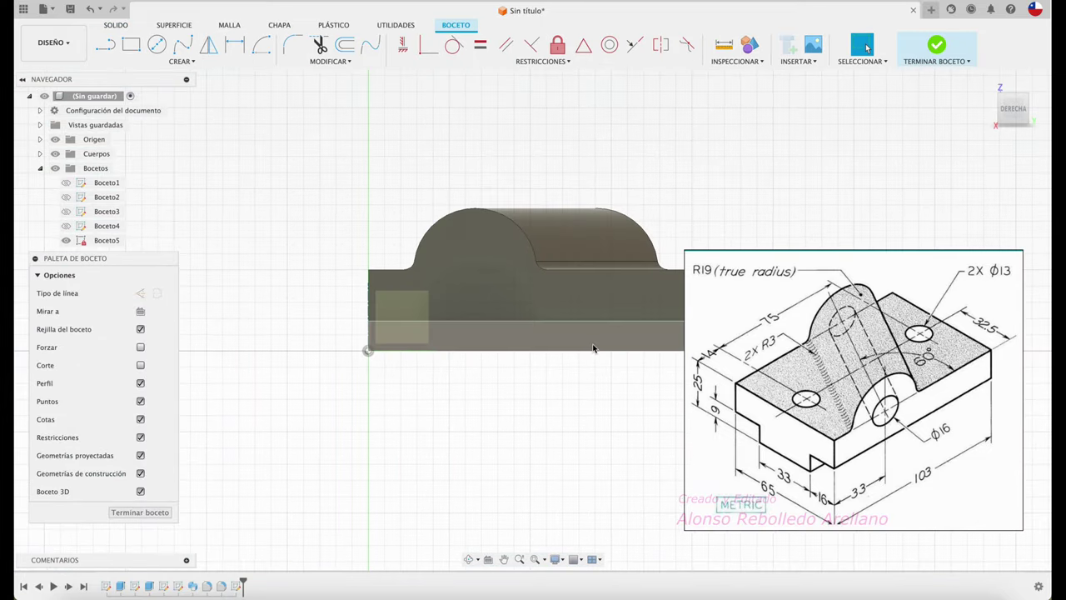
left_click(157, 44)
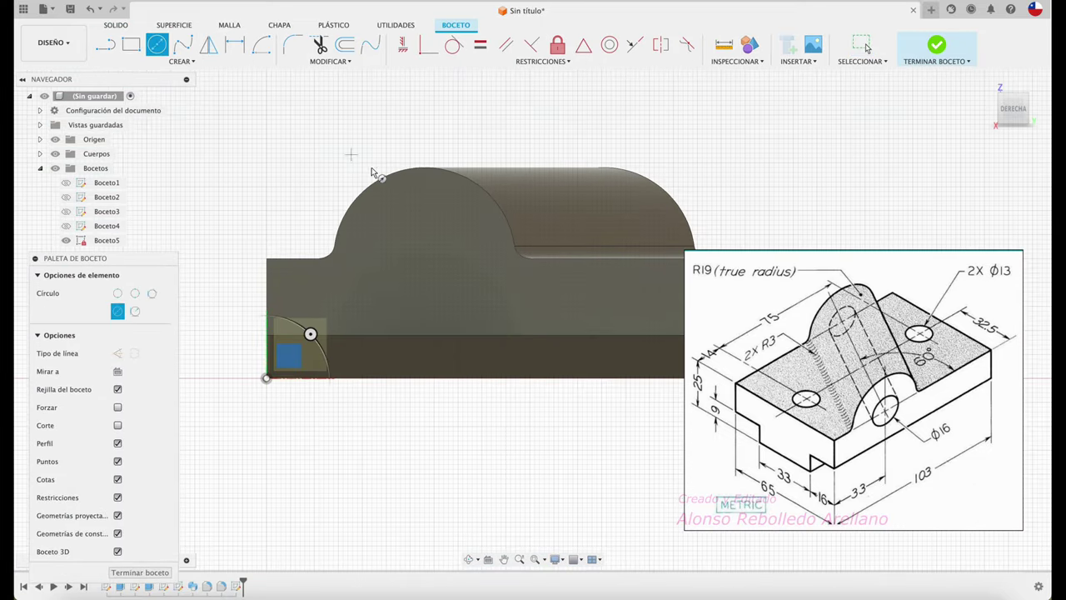
left_click(428, 261)
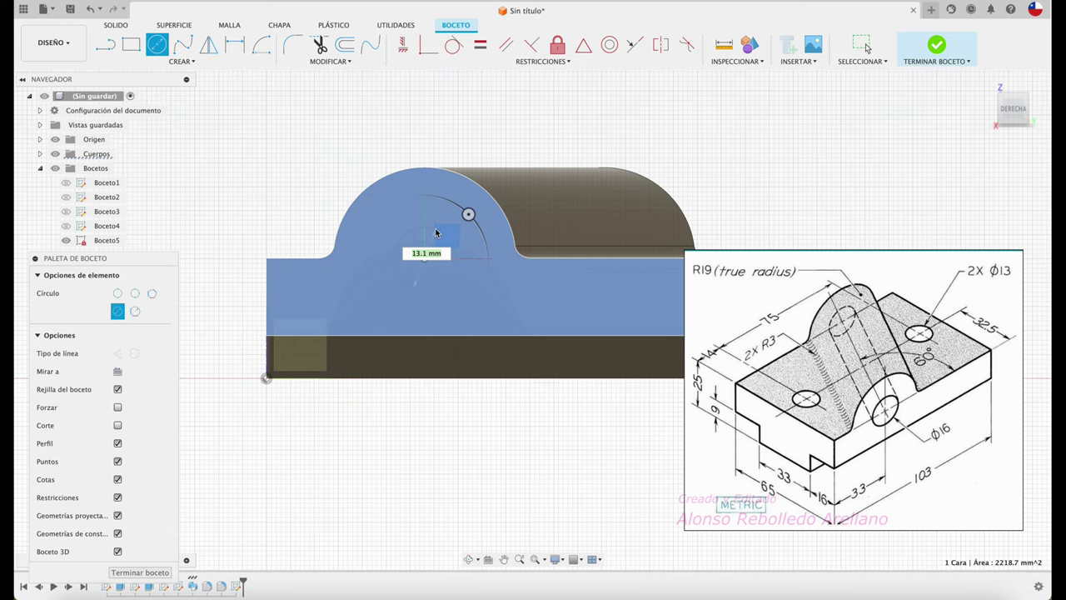
left_click(410, 215)
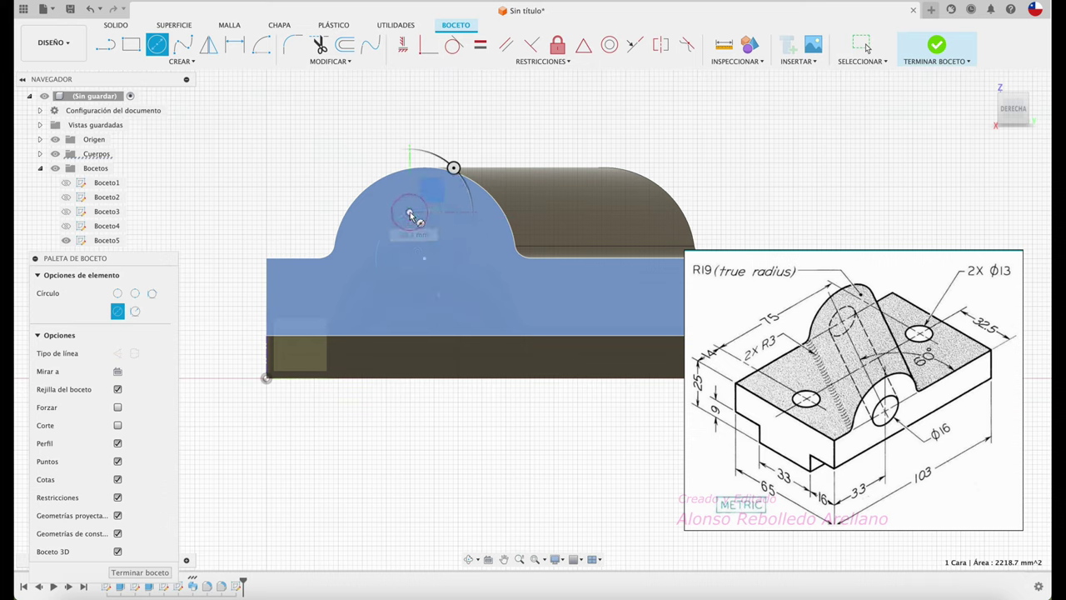
key("Escape")
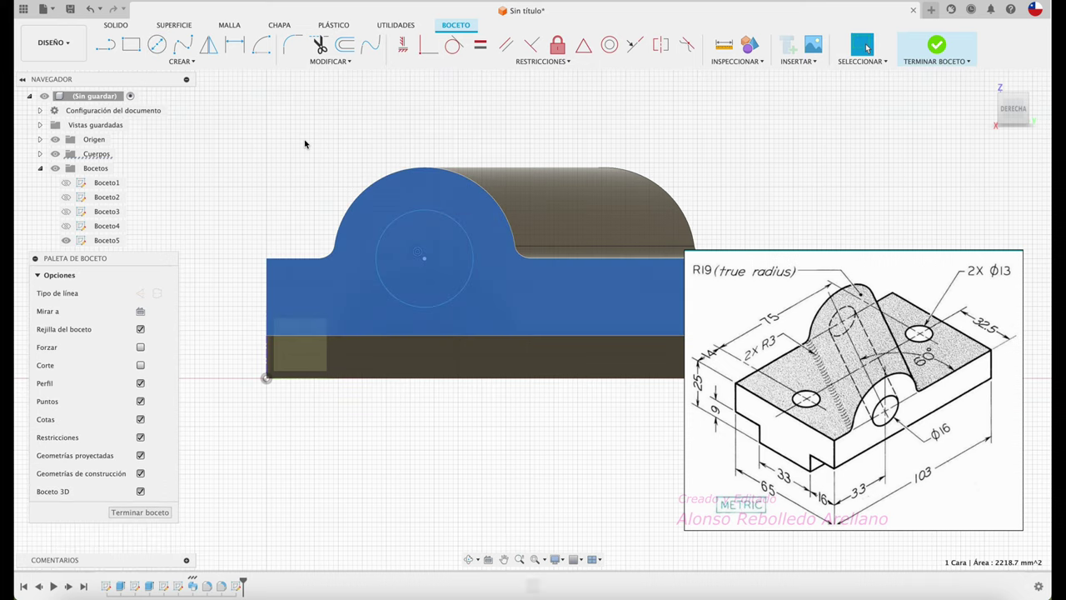
Step: Dimension the circle to Ø16 mm and finish the sketch
key("d")
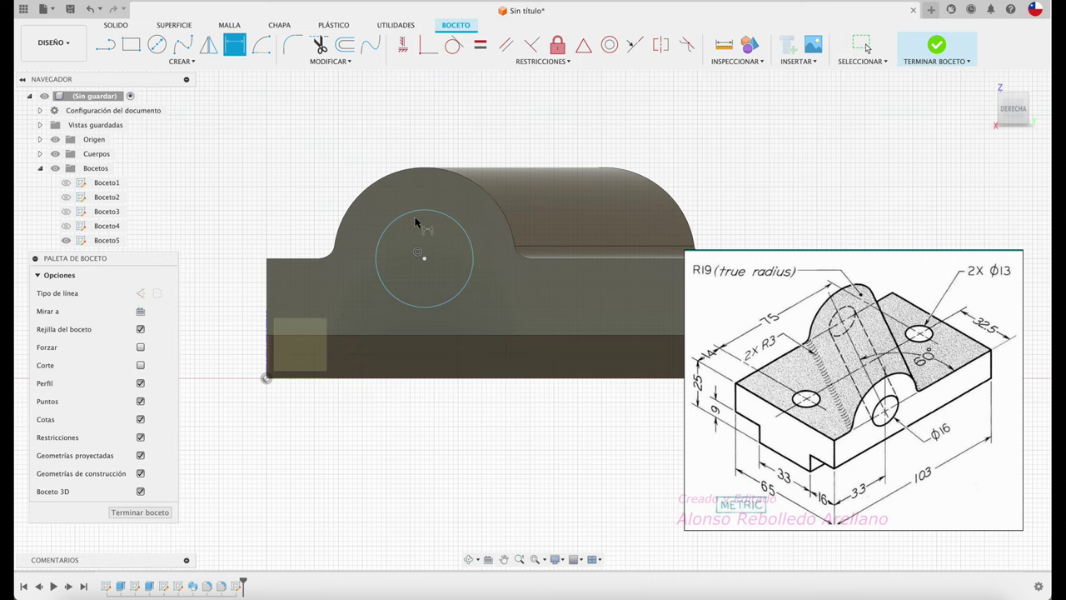
left_click(418, 216)
left_click(319, 159)
type("16")
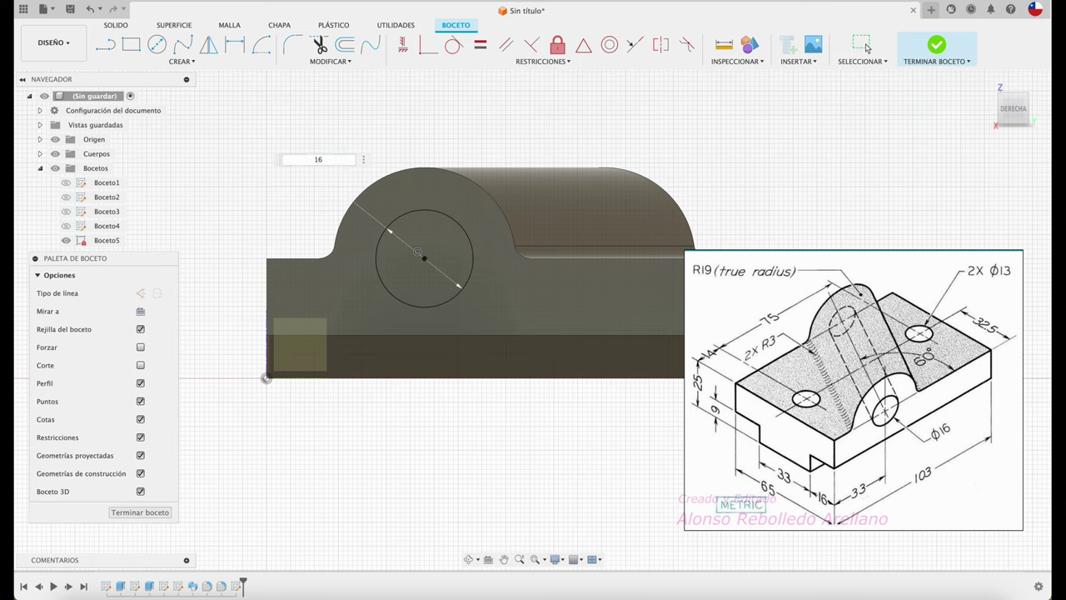
key("Return")
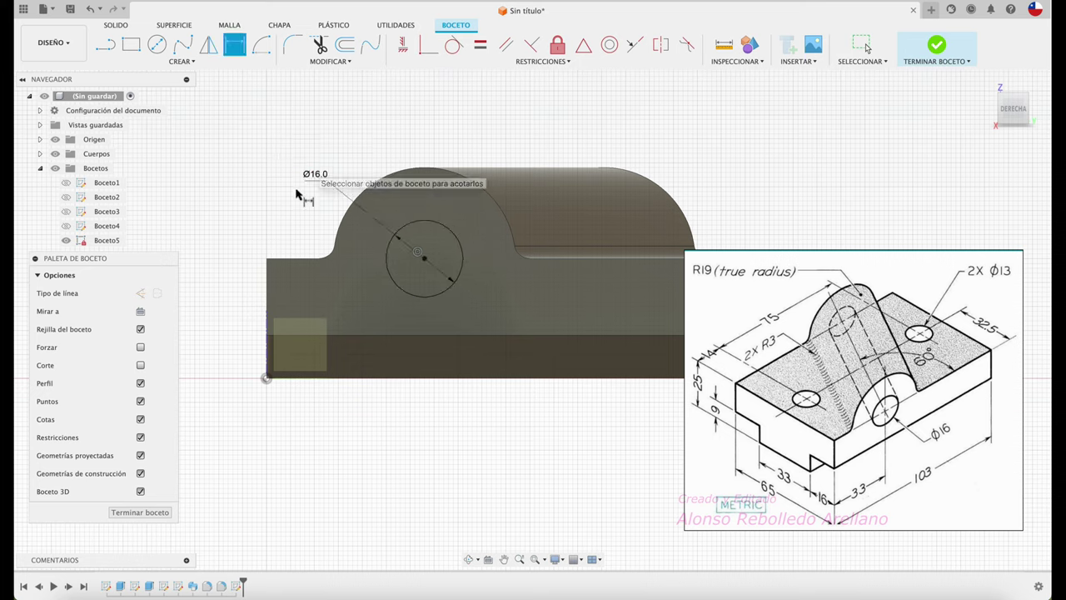
mouse_move(280, 193)
middle_mouse_down("shift")
mouse_move(281, 205)
mouse_move(405, 174)
mouse_move(871, 115)
mouse_move(926, 53)
middle_mouse_up("shift")
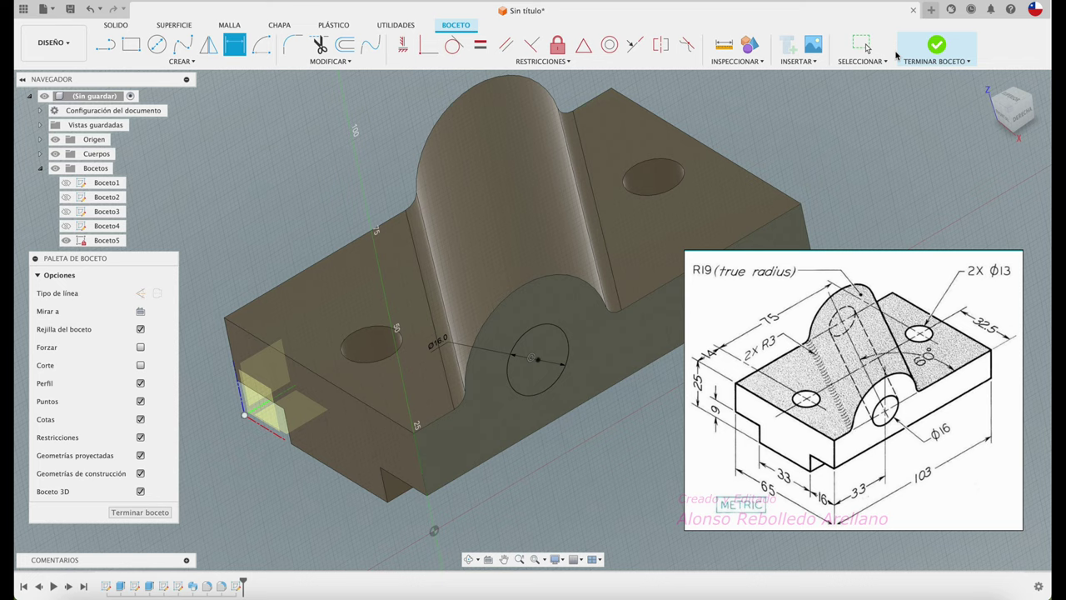
left_click(937, 45)
Step: Try extruding the Ø16 circle, cancel the extrusion, and make Boceto4 visible again
left_click(131, 45)
left_click(522, 371)
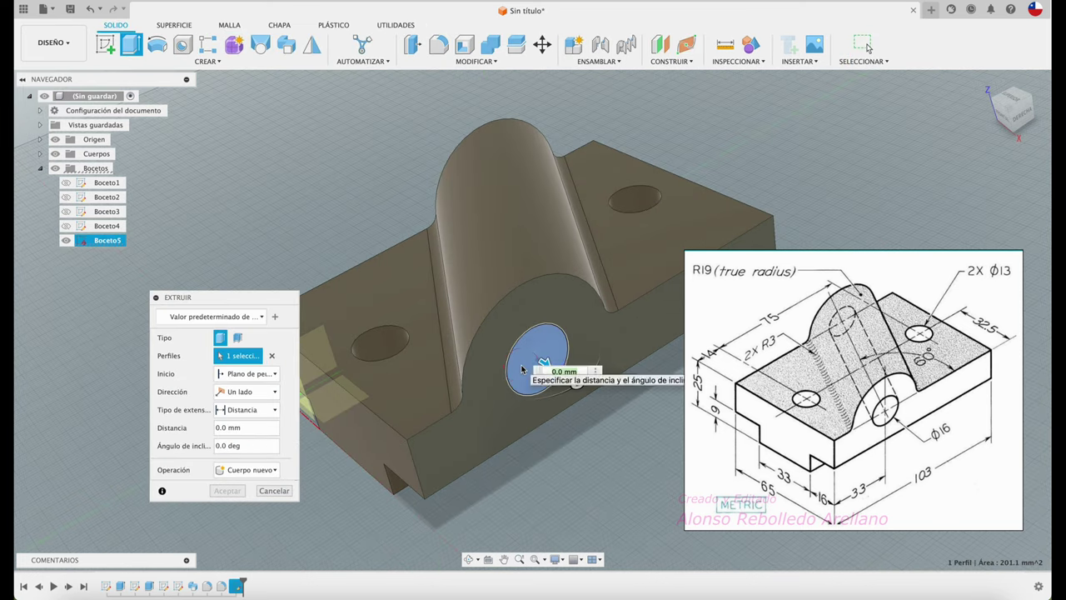
mouse_move(521, 345)
left_mouse_down()
mouse_move(445, 324)
mouse_move(621, 412)
left_mouse_up()
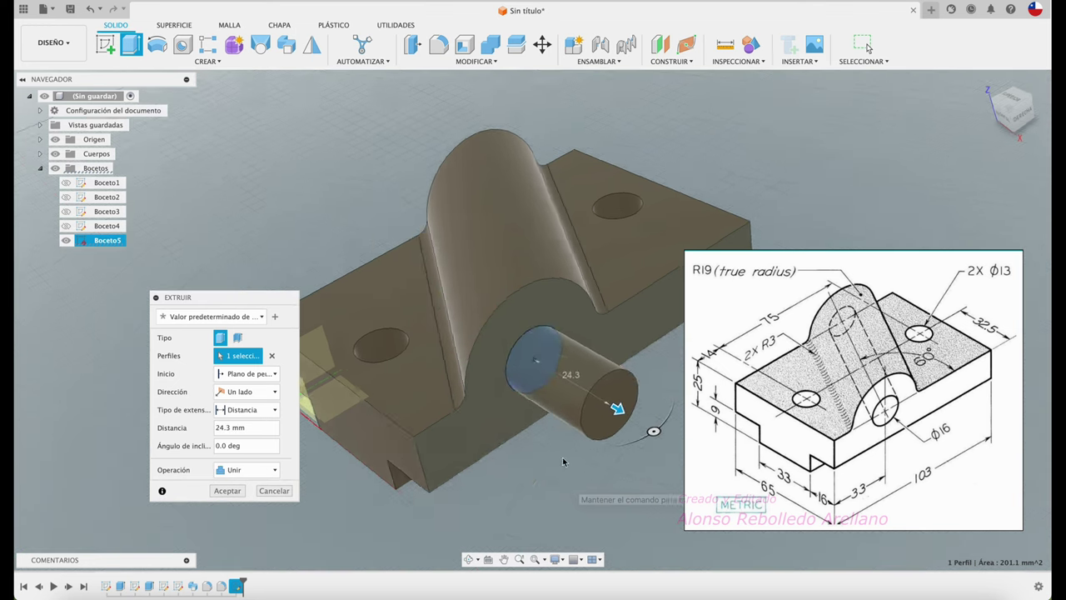
middle_click_drag(571, 489, 558, 423, "shift")
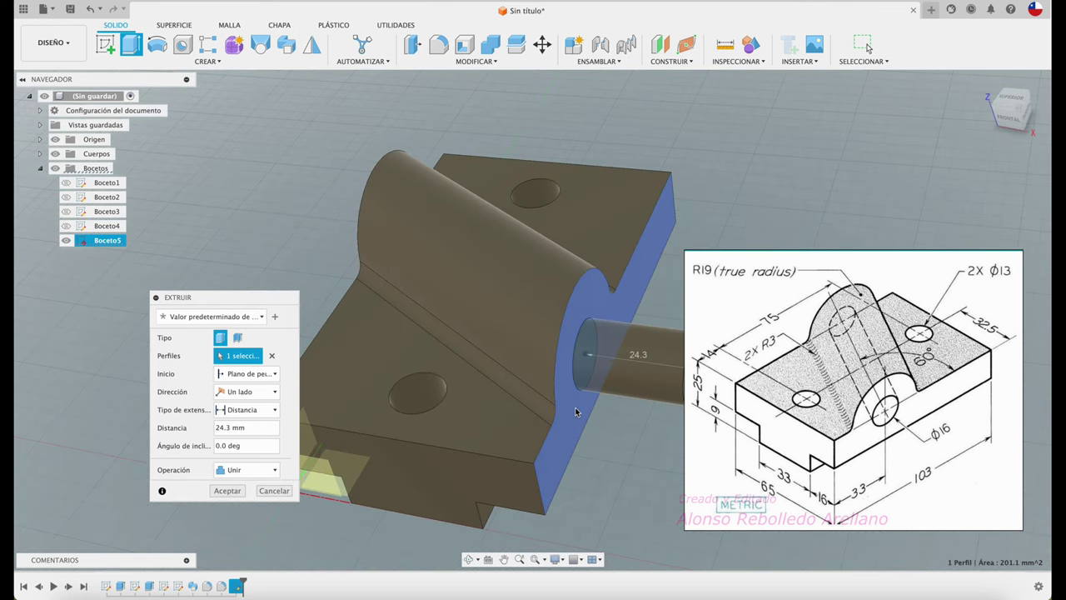
middle_click_drag(570, 423, 543, 426, "shift")
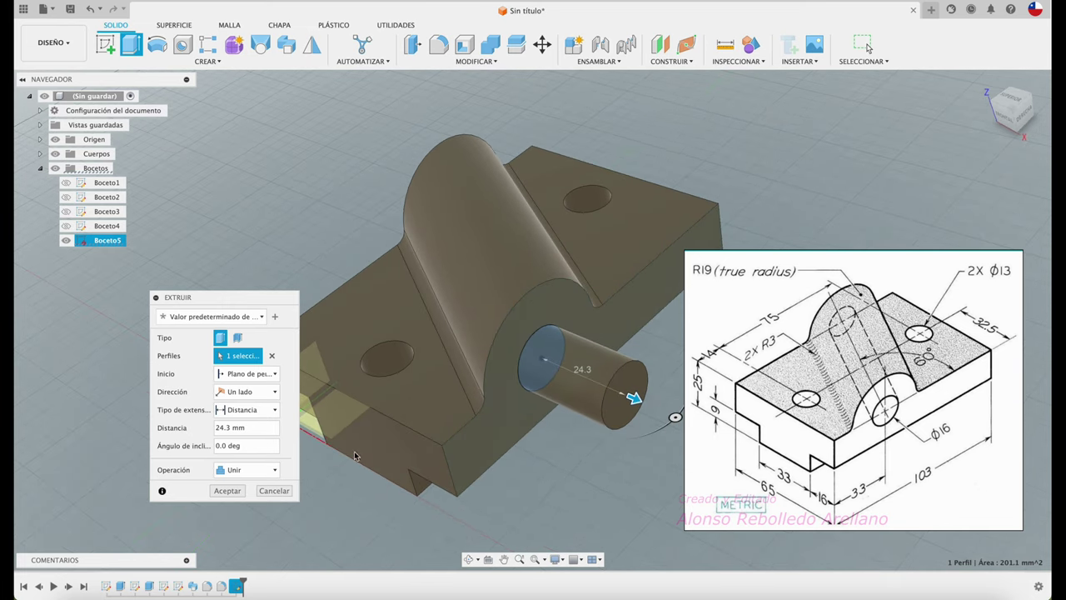
left_click(275, 490)
middle_click_drag(236, 369, 65, 230, "shift")
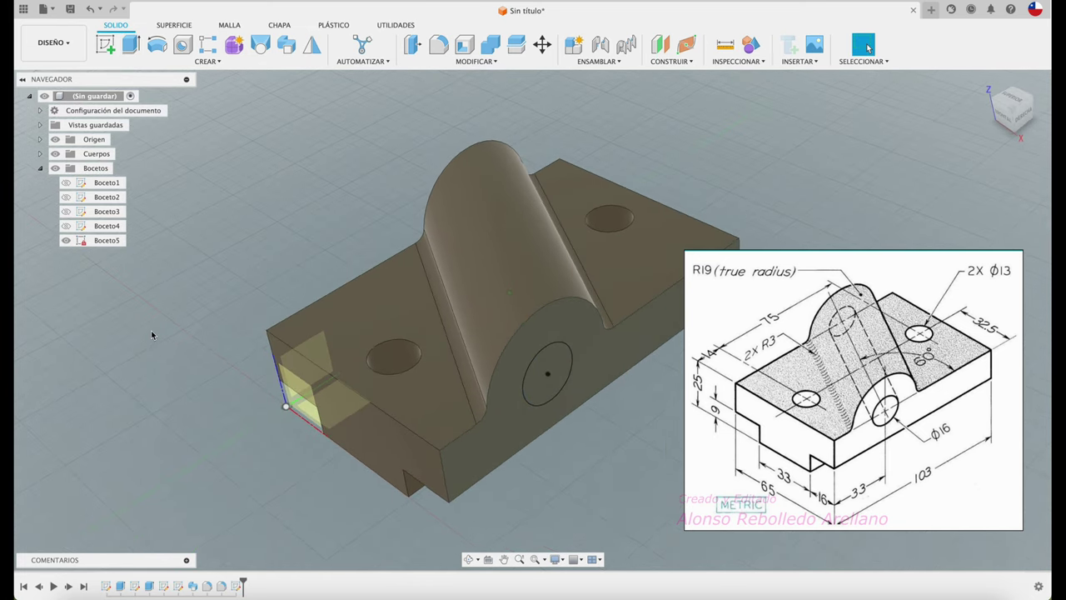
left_click(66, 227)
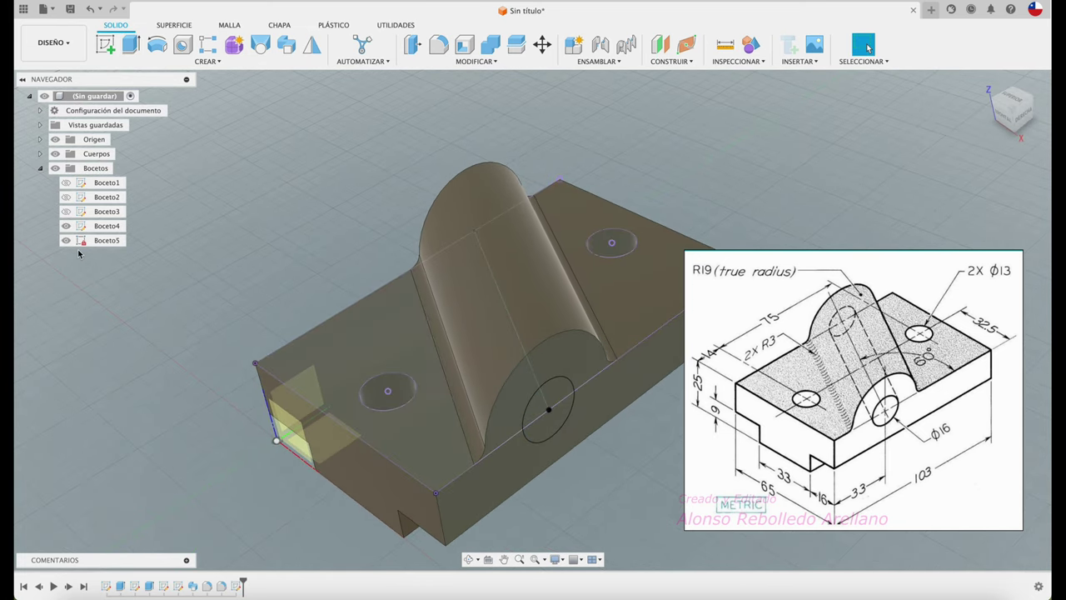
Step: Clear the Boceto4 selection and reset the Bocetos folder in the Browser
left_click(68, 230)
key("Escape")
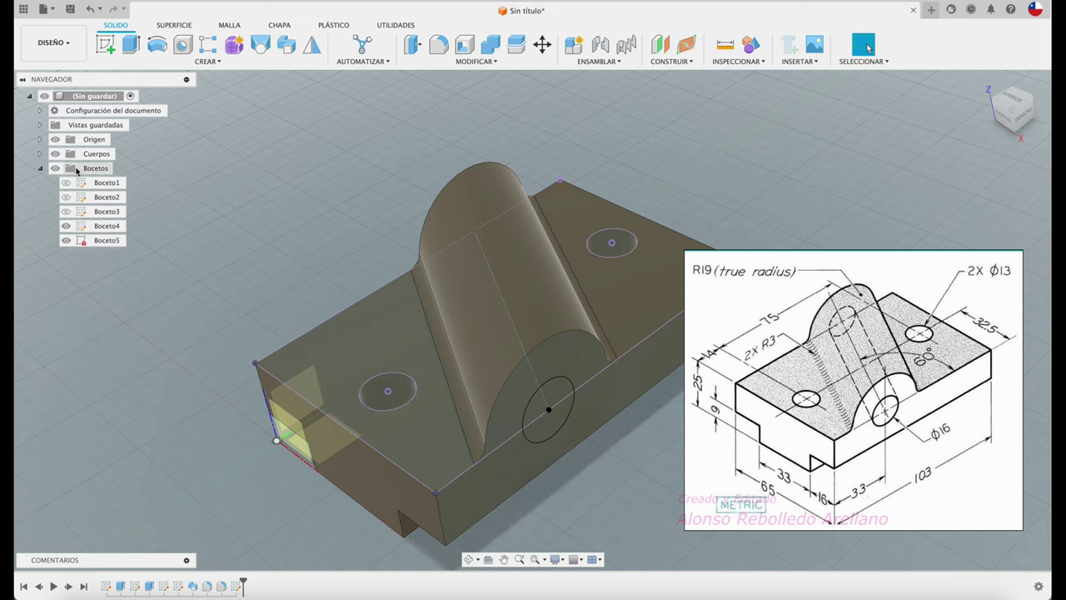
left_click(40, 169)
left_click(40, 169)
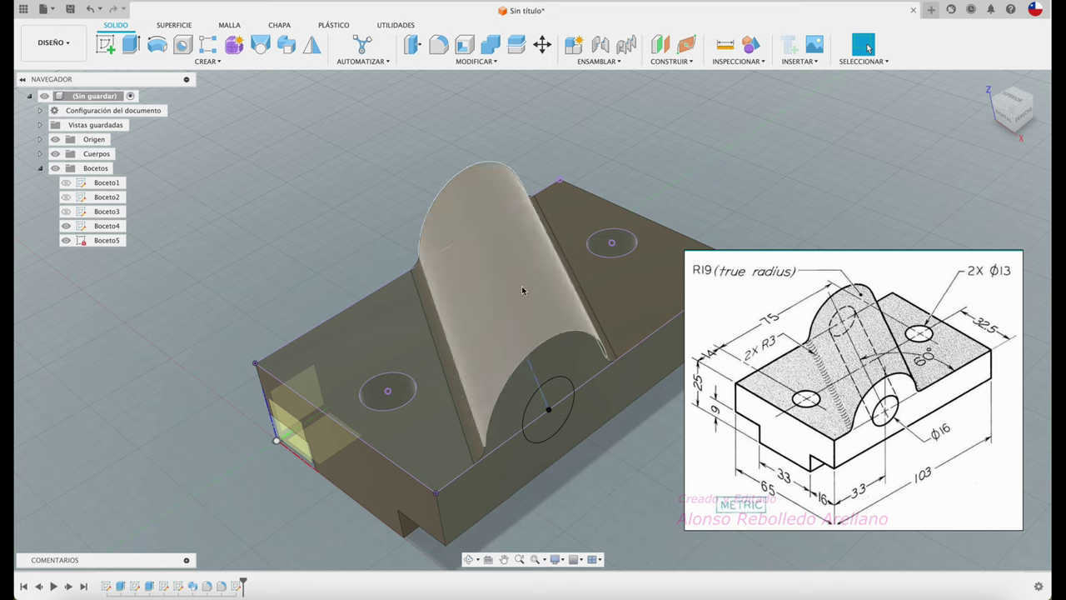
left_click(251, 157)
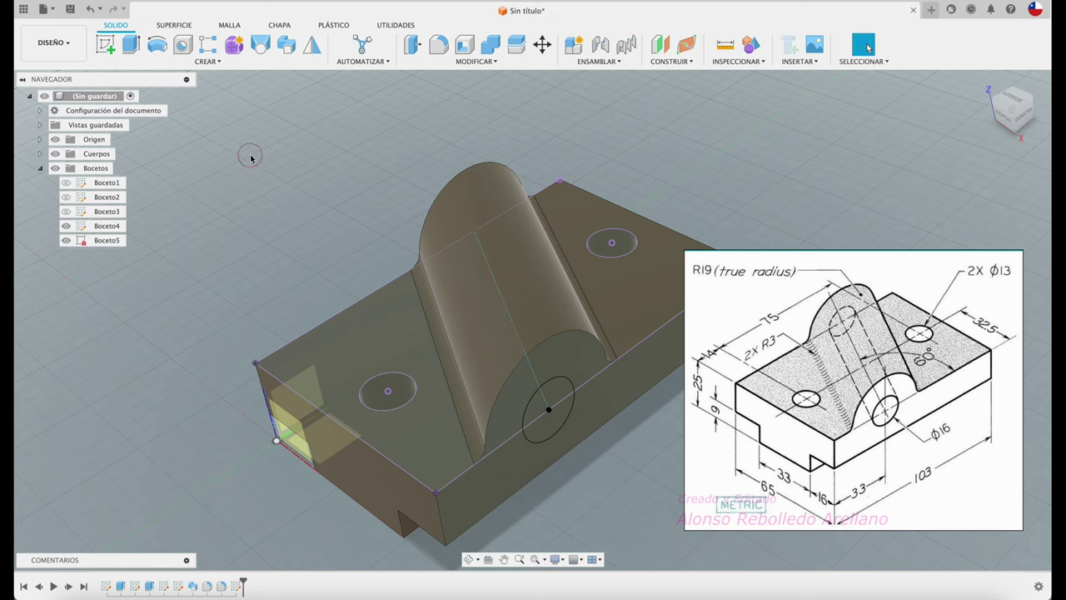
Step: Sweep-cut the Ø16 circle along the Boceto4 line through the boss
left_click(285, 44)
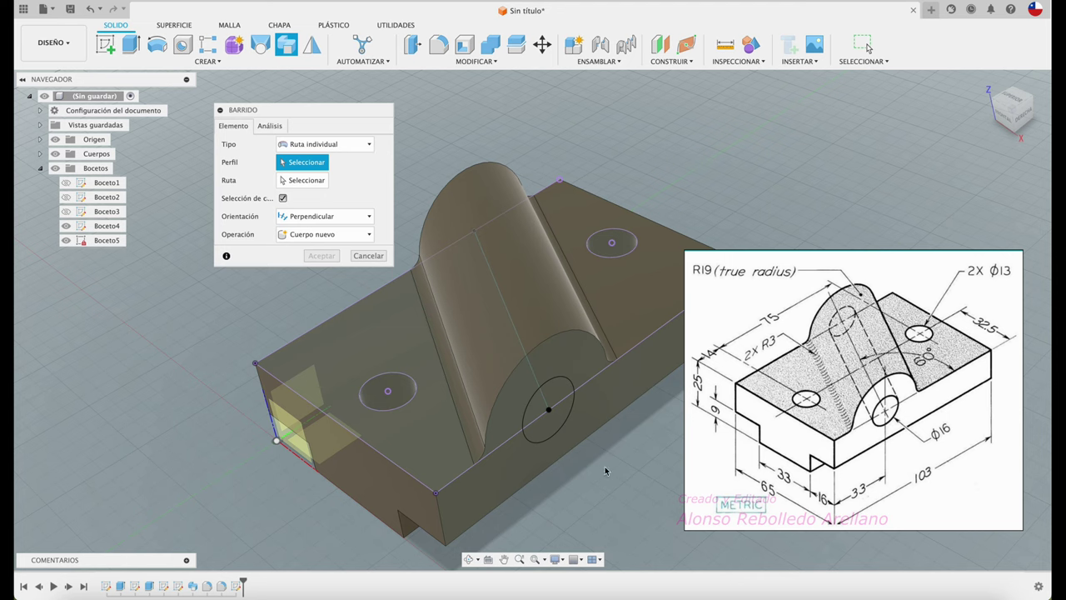
left_click(550, 426)
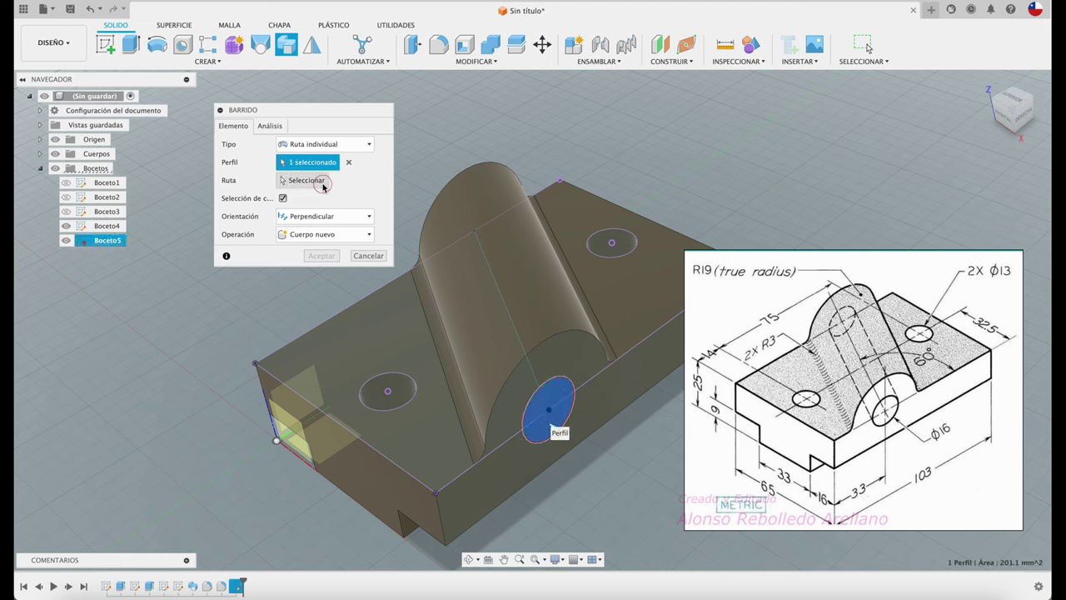
left_click(313, 181)
left_click(504, 300)
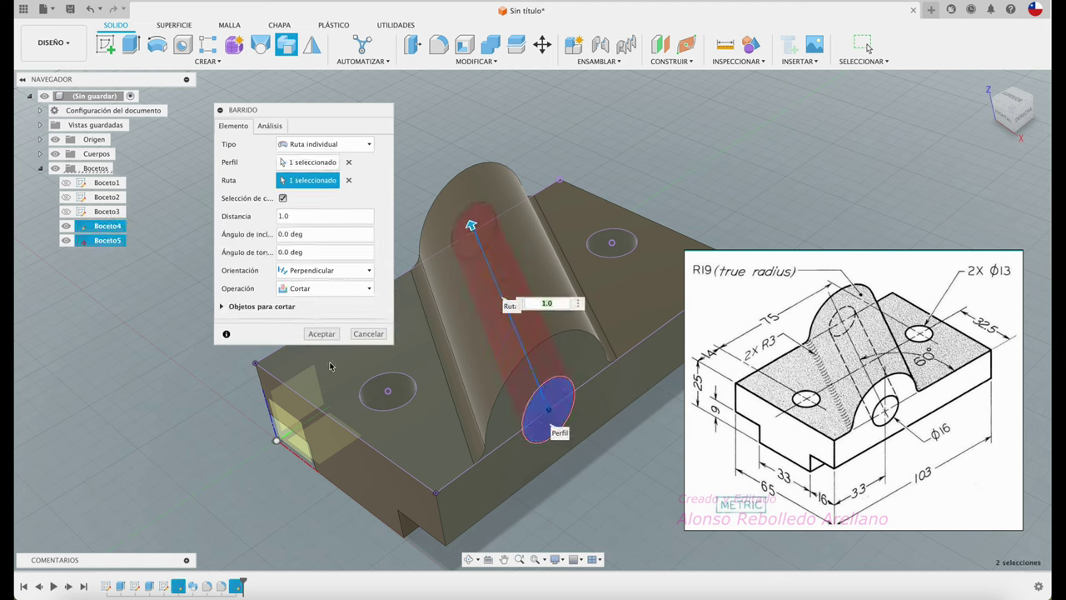
middle_click_drag(340, 356, 376, 358, "shift")
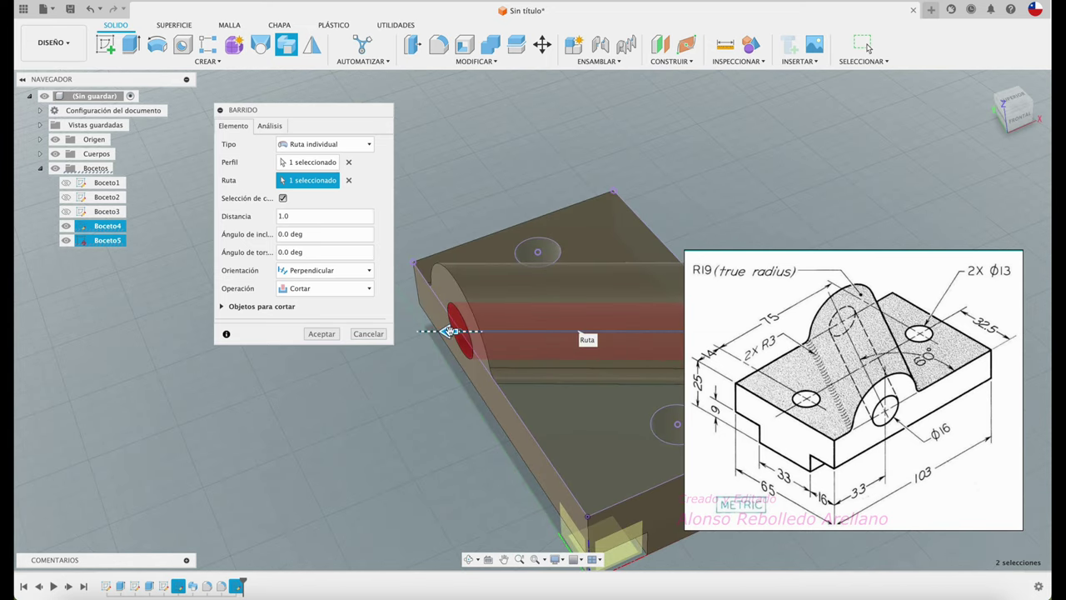
middle_click_drag(446, 329, 465, 353, "shift")
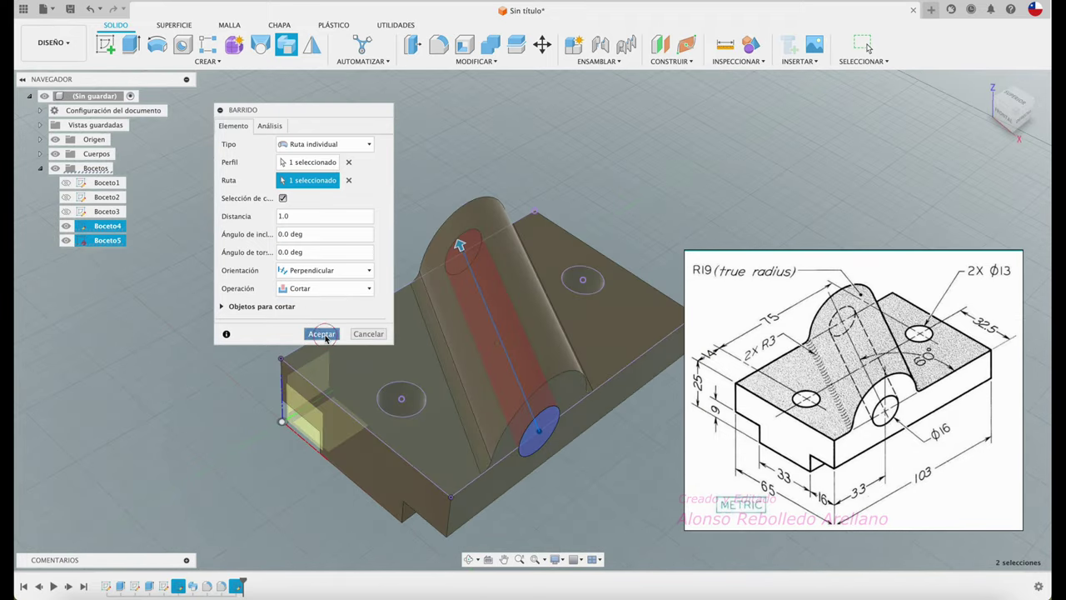
left_click(321, 333)
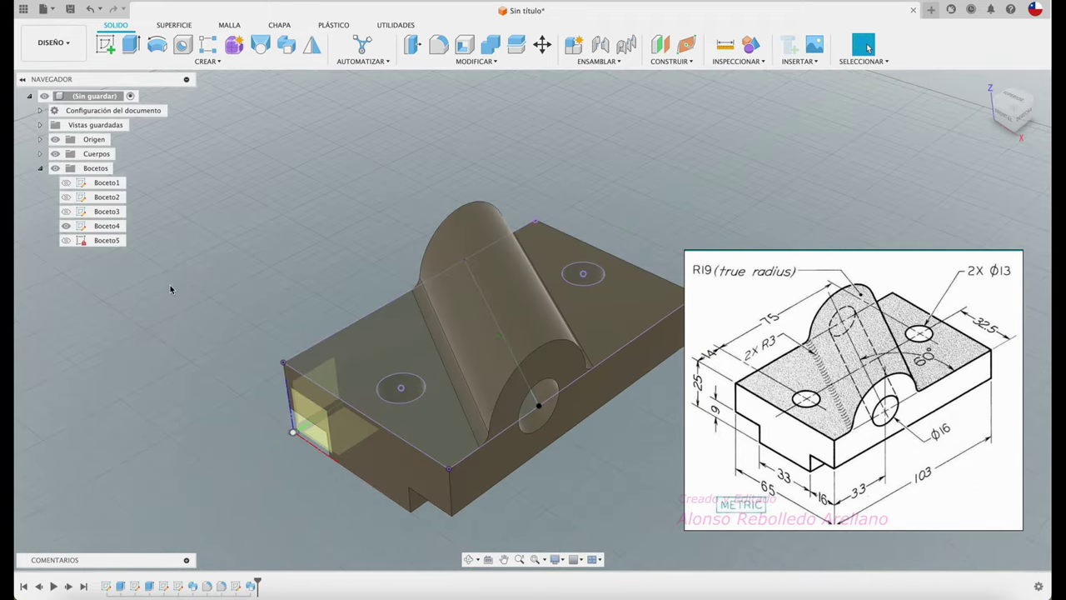
Step: Hide Boceto4 and the Origin planes so only the solid bracket body shows
left_click(66, 227)
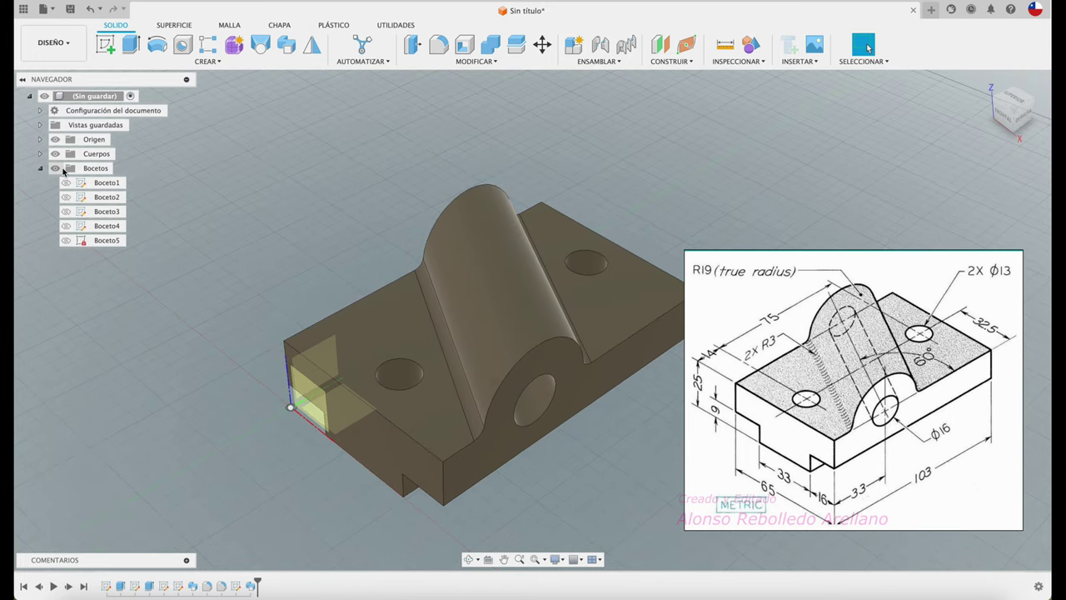
left_click(40, 169)
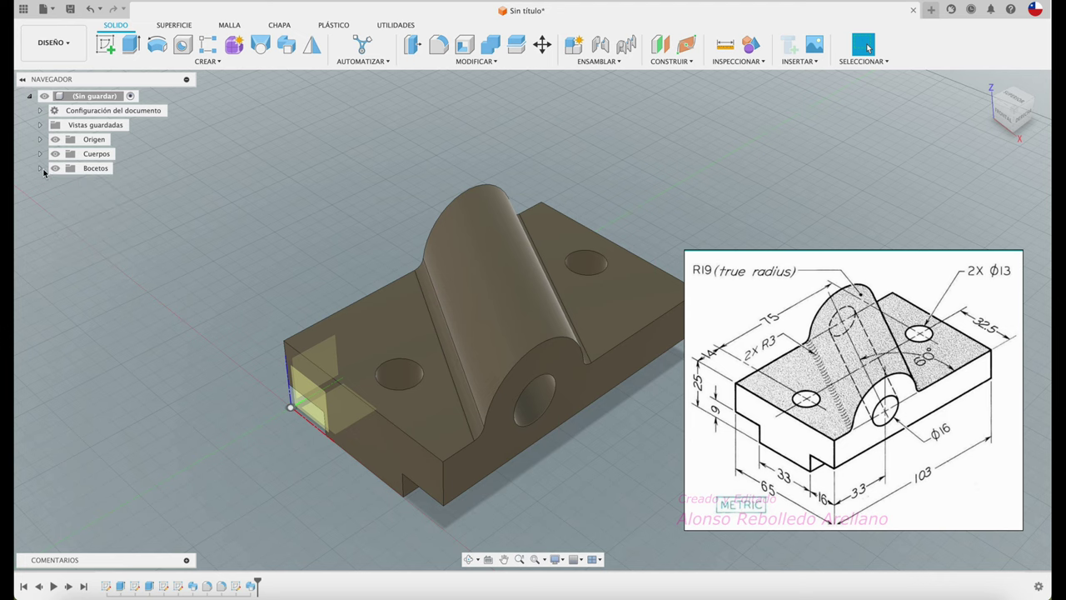
middle_click_drag(196, 194, 240, 405, "shift")
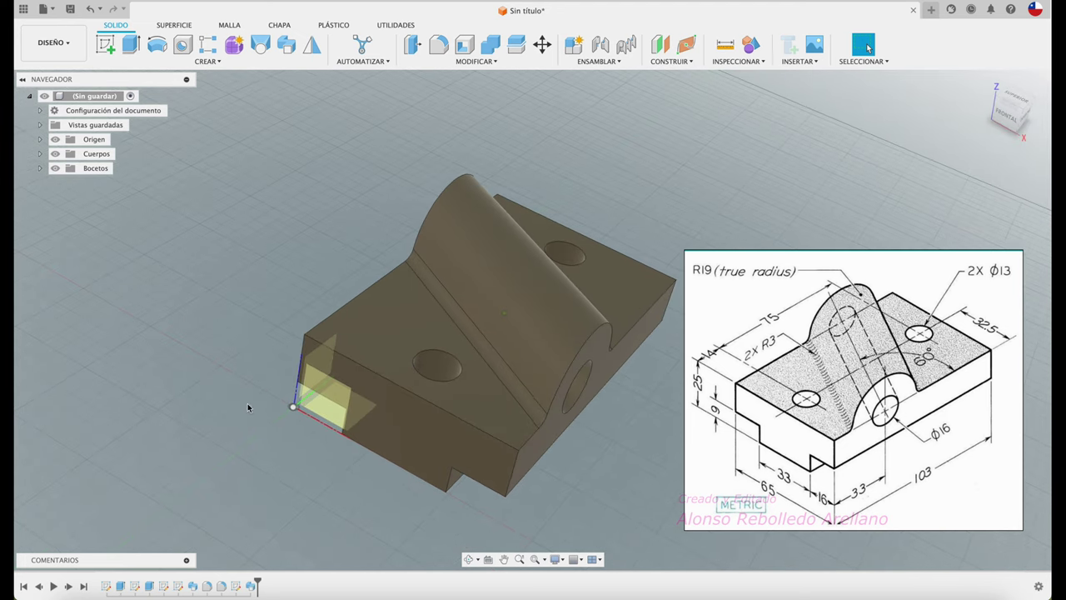
left_click(56, 140)
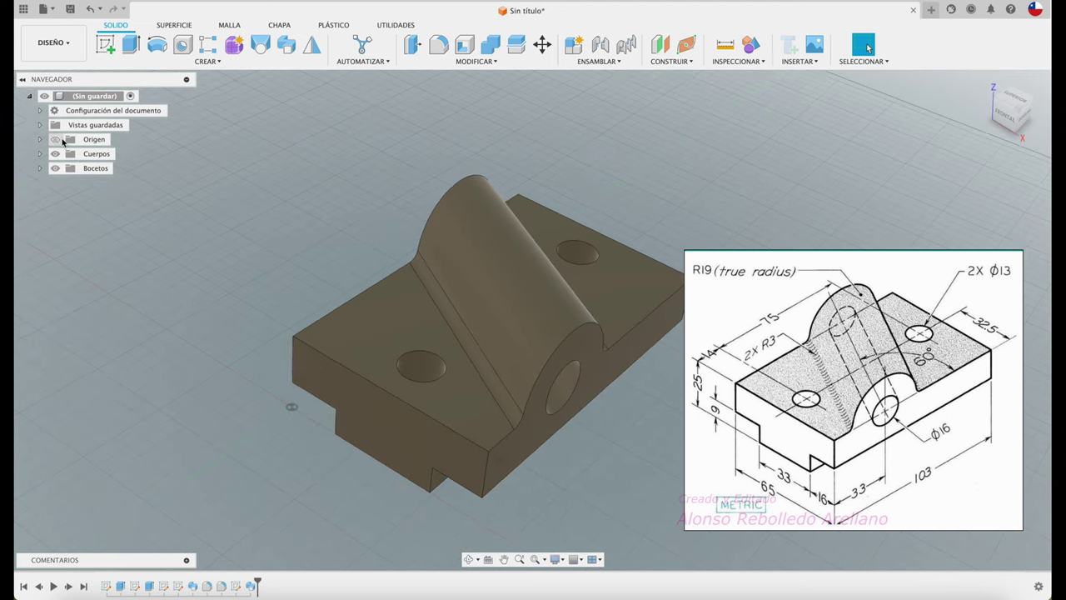
middle_click_drag(208, 150, 350, 116, "shift")
left_click(750, 44)
middle_click_drag(274, 179, 174, 184, "shift")
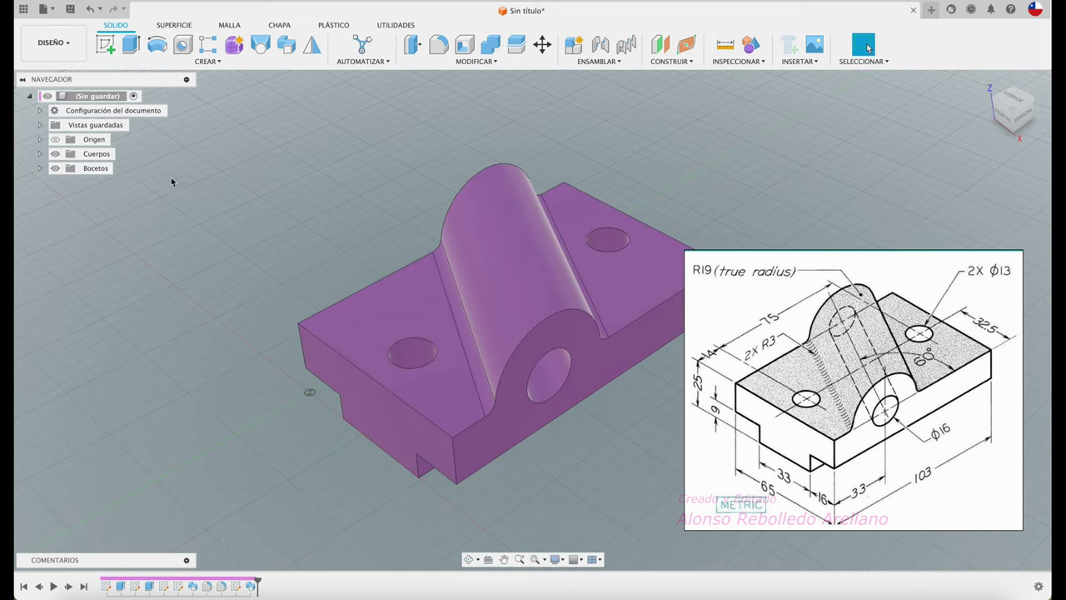
left_click(39, 154)
Step: Create a component from Cuerpo1 and rename it 'SOPORTE A 60 GRADOS'
left_click(107, 169)
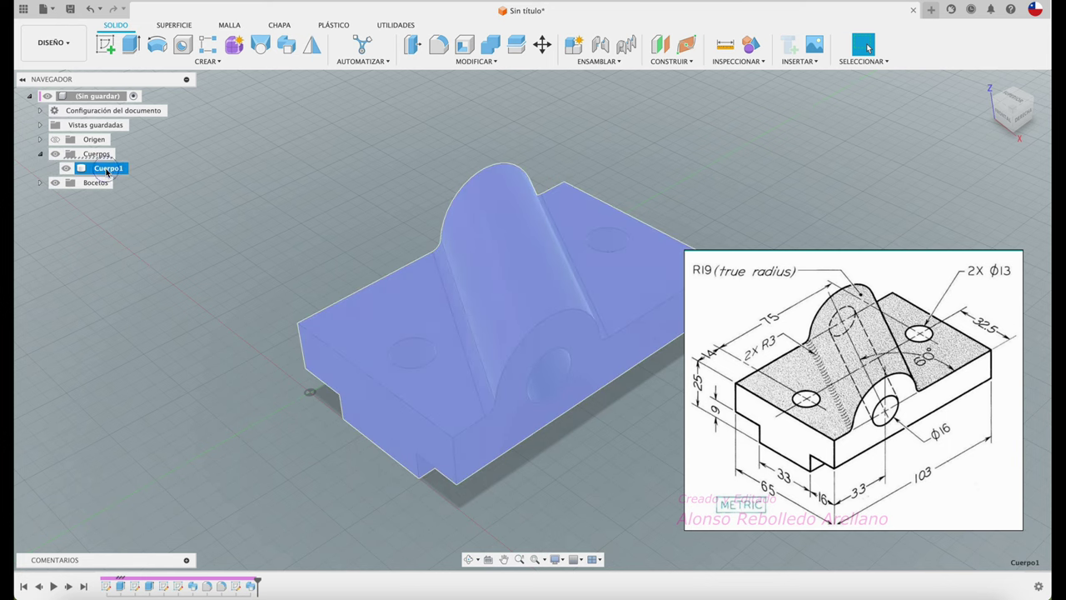
right_click(107, 171)
left_click(195, 209)
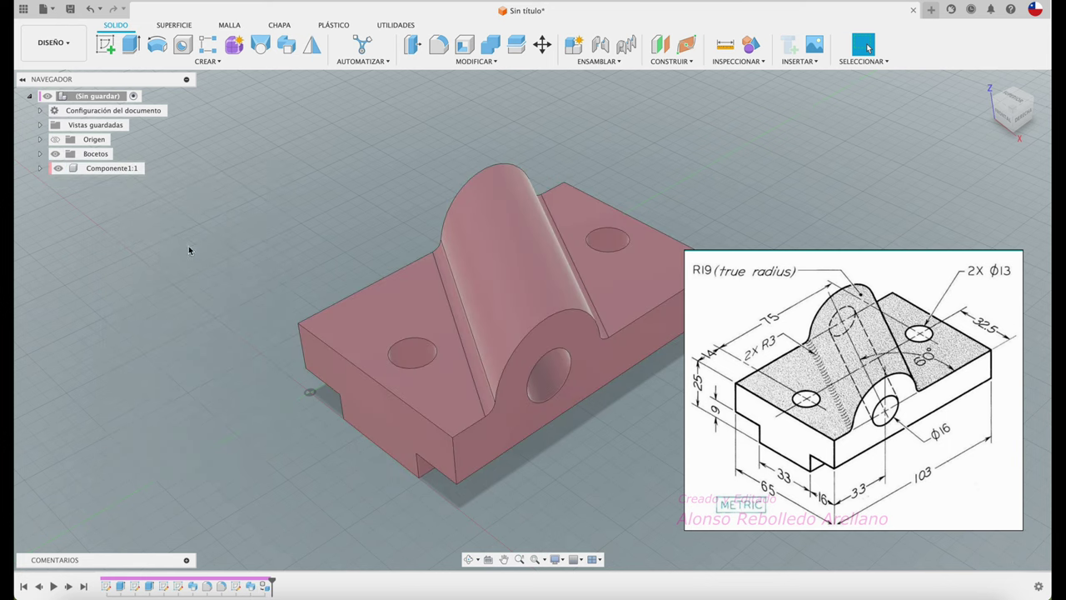
double_click(128, 168)
type("SOPORT")
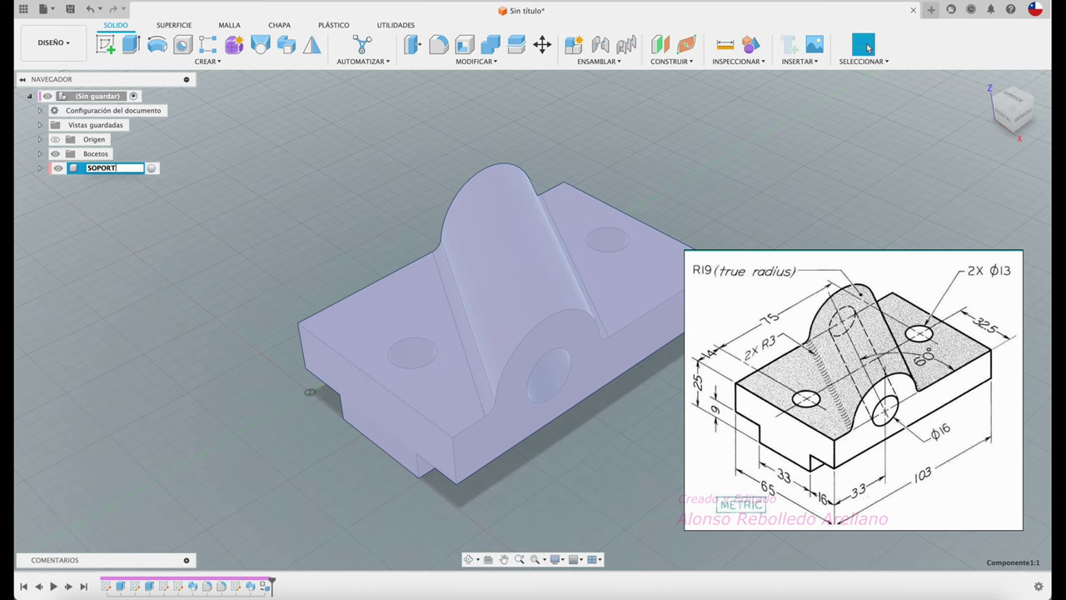
type("E A 60")
type(" GRADOS")
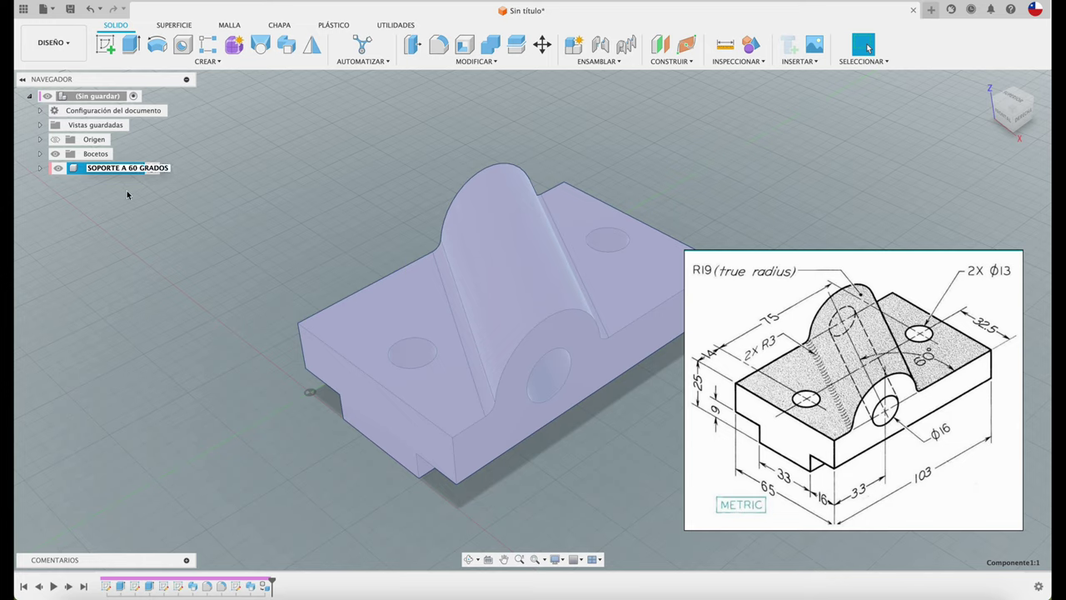
key("Return")
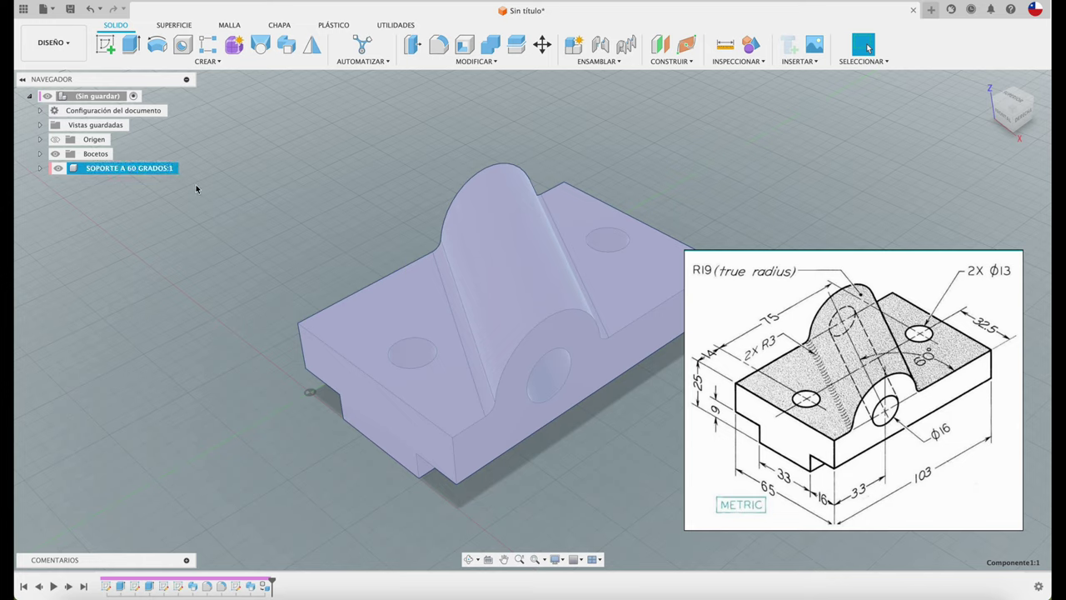
left_click(291, 185)
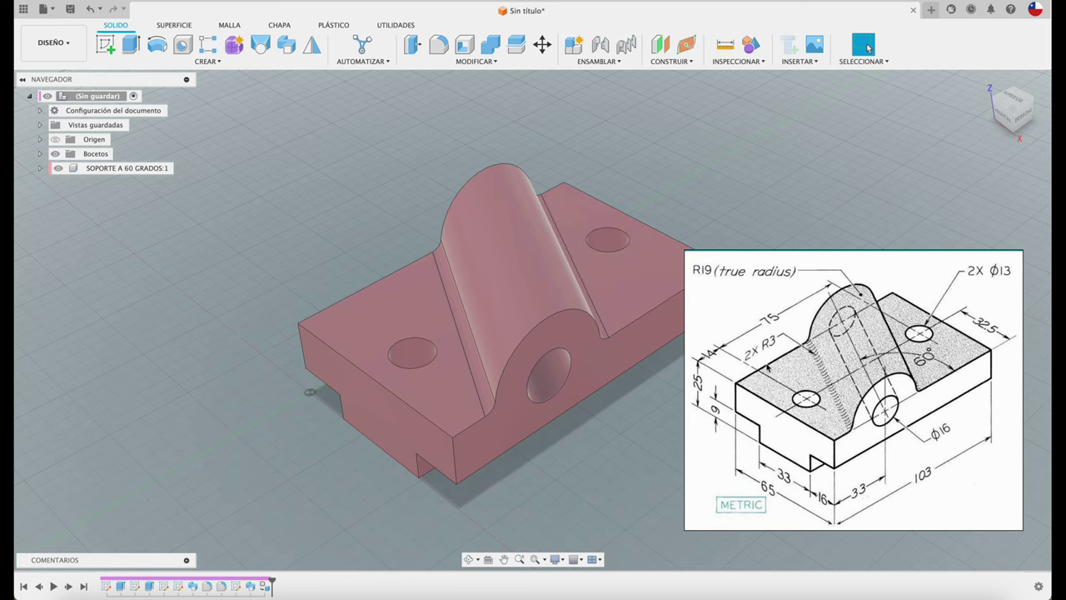
right_click(781, 367)
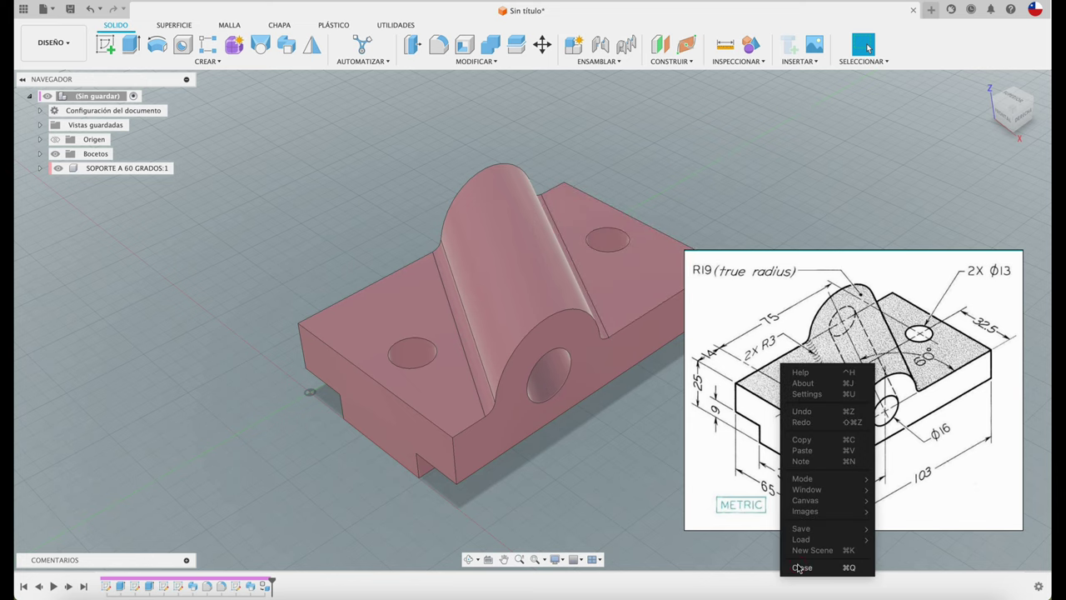
Step: Close the reference drawing image without saving it
left_click(796, 568)
left_click(853, 420)
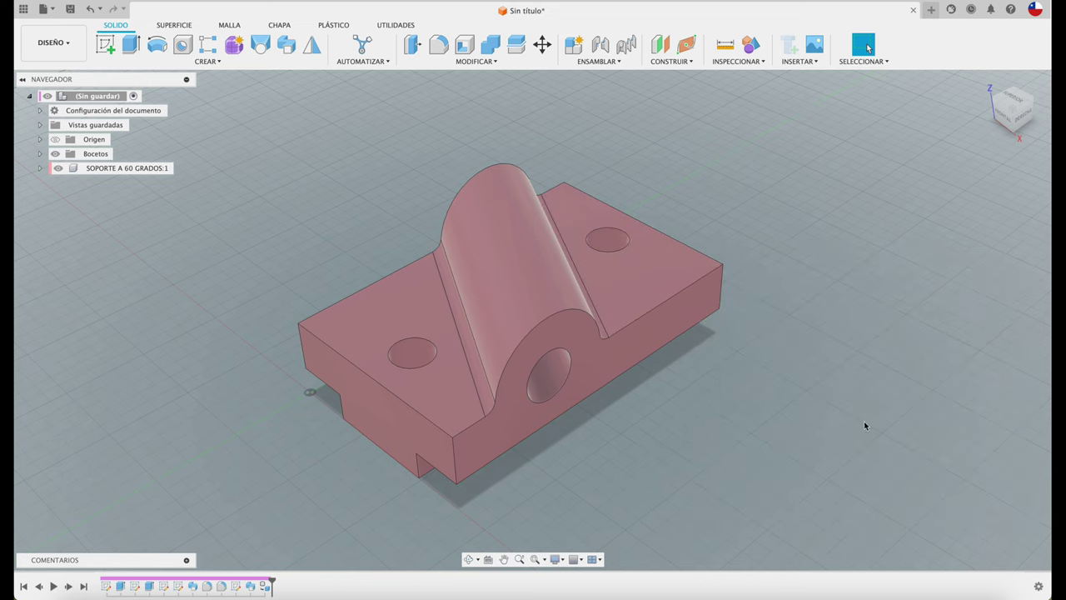